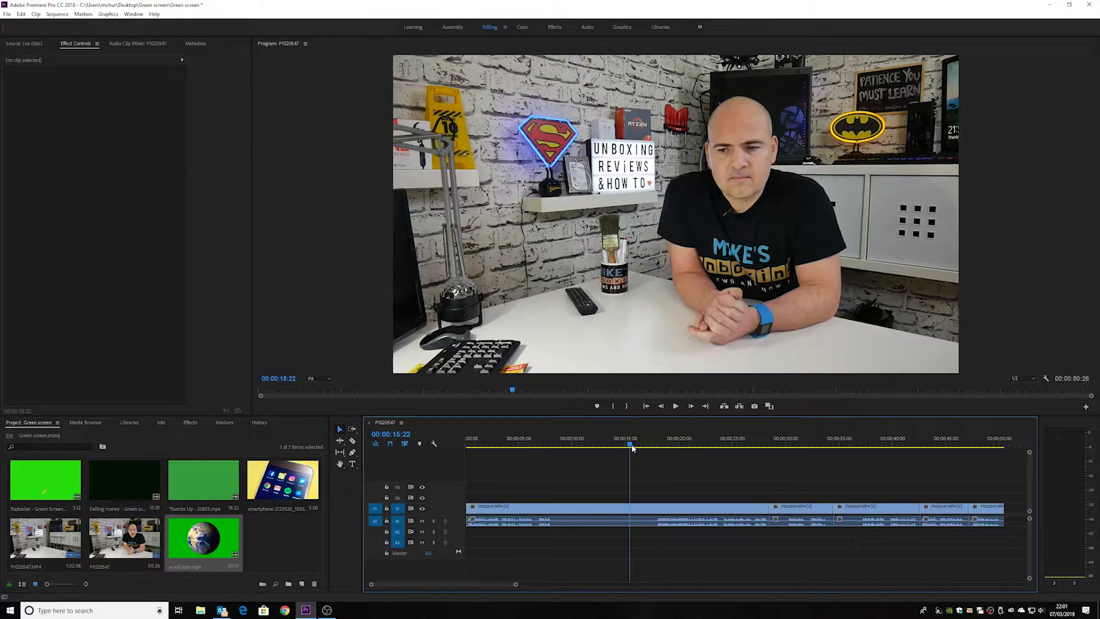
# Preview the presenter footage between about 28 and 34 seconds to find the explosion spot.
pyautogui.moveTo(632, 448); pyautogui.dragTo(755, 467)
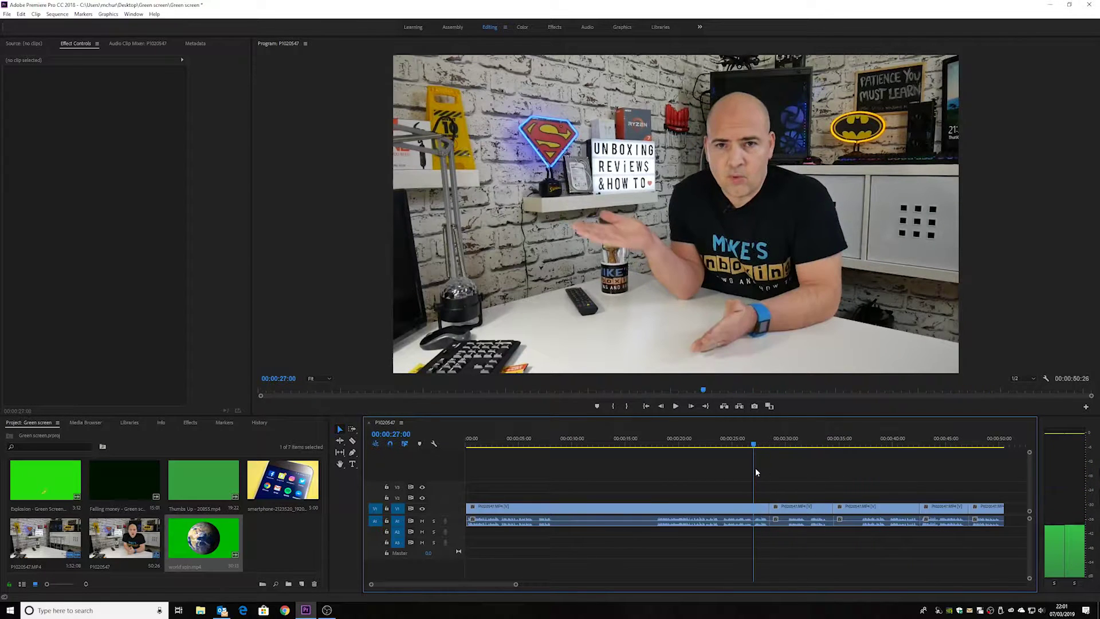
pyautogui.click(677, 406)
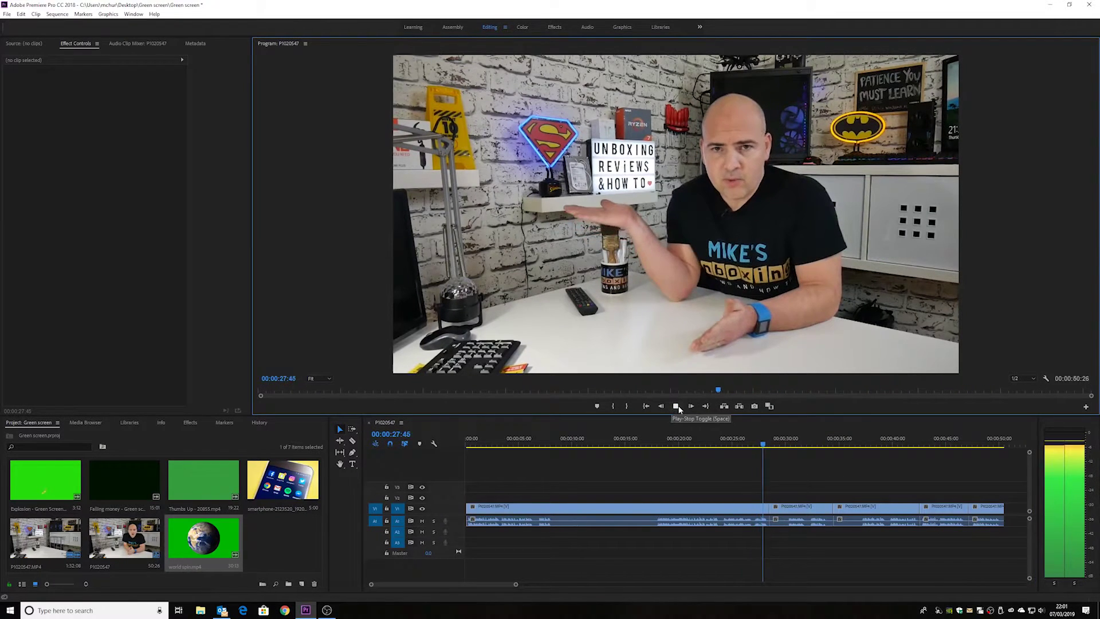
pyautogui.click(676, 406)
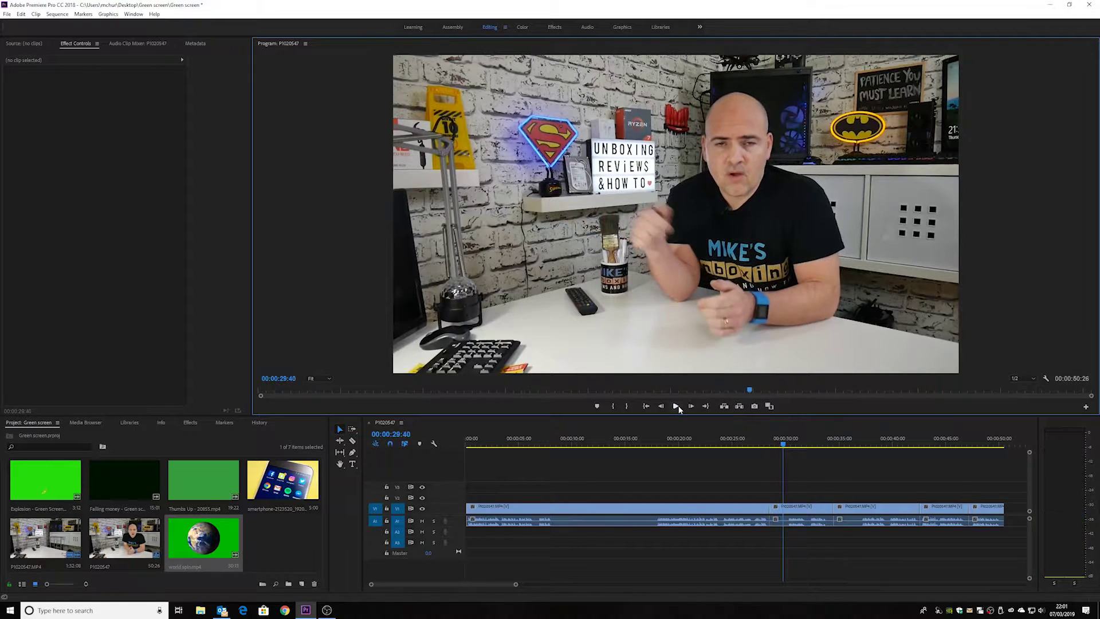
pyautogui.moveTo(776, 446); pyautogui.dragTo(829, 452)
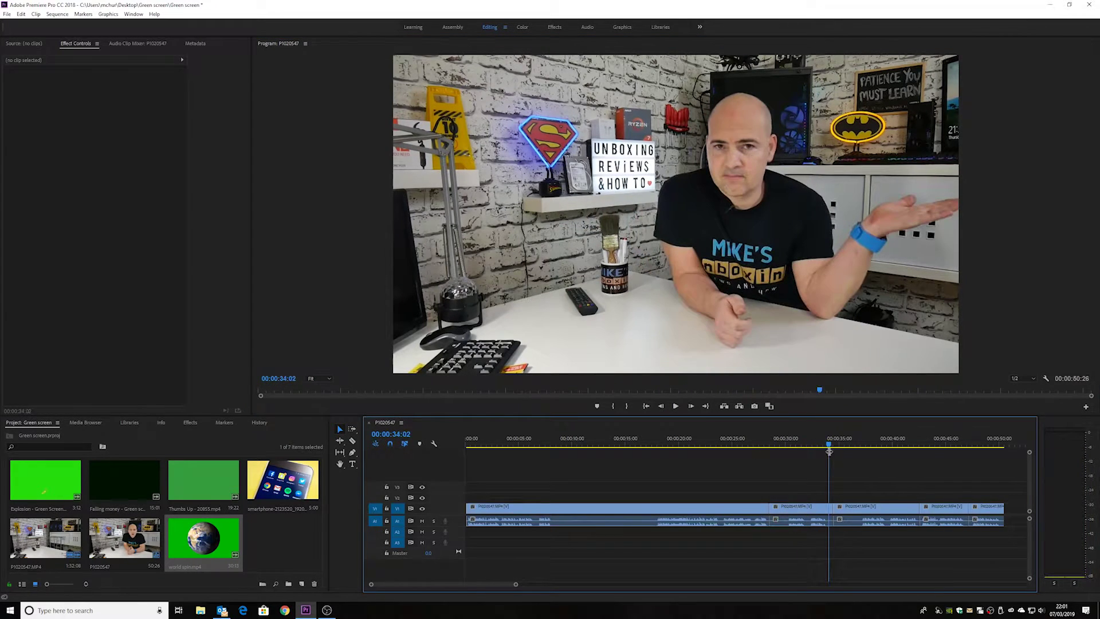
pyautogui.click(676, 406)
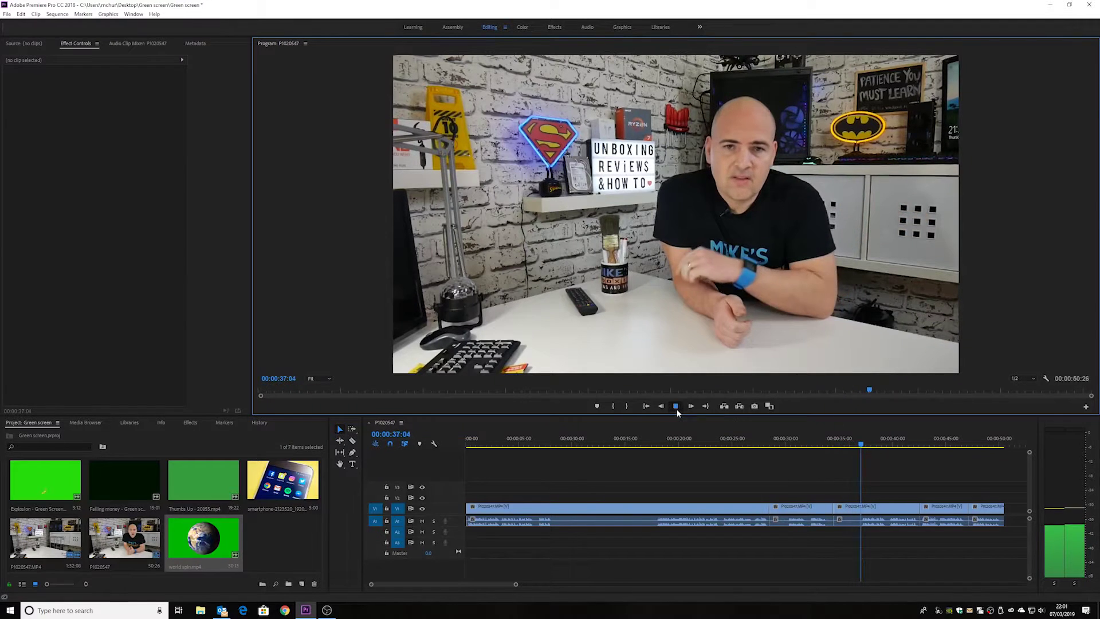
pyautogui.click(676, 406)
pyautogui.moveTo(861, 445); pyautogui.dragTo(805, 449)
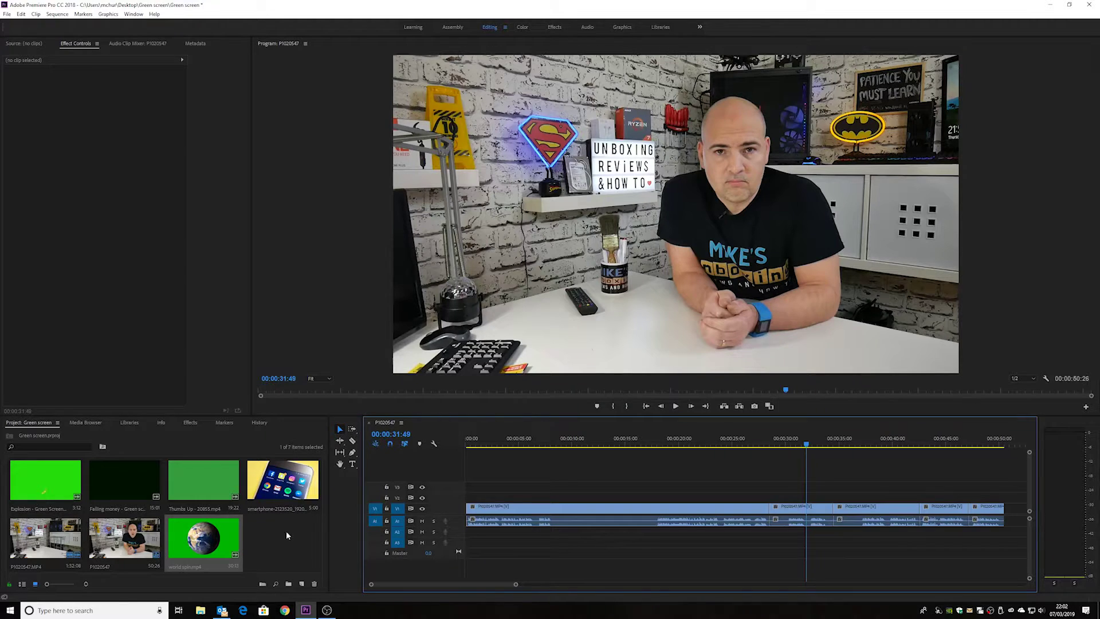
# Place the Explosion clip on V2 above the presenter footage and set its speed to 200%.
pyautogui.click(47, 493)
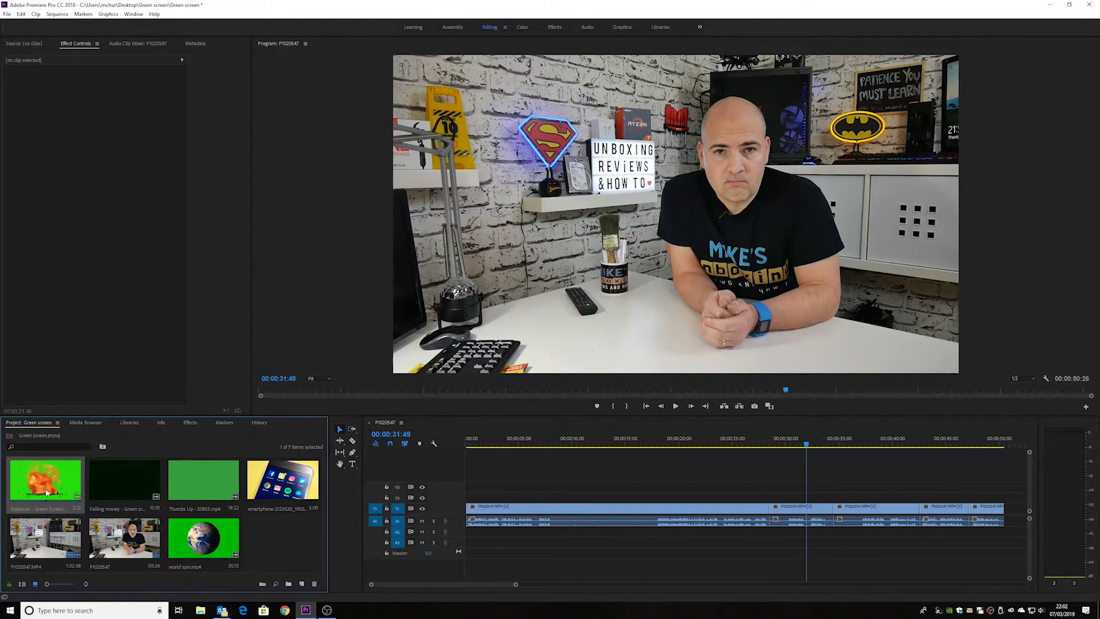
pyautogui.moveTo(47, 492); pyautogui.dragTo(783, 498)
pyautogui.click(783, 500)
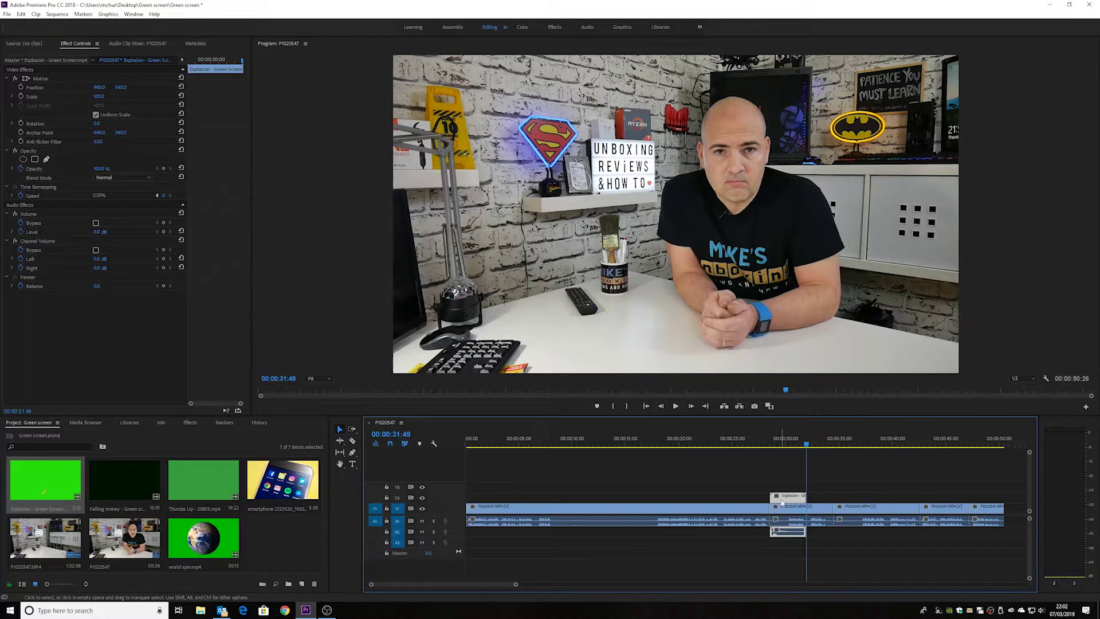
pyautogui.rightClick(783, 502)
pyautogui.click(804, 309)
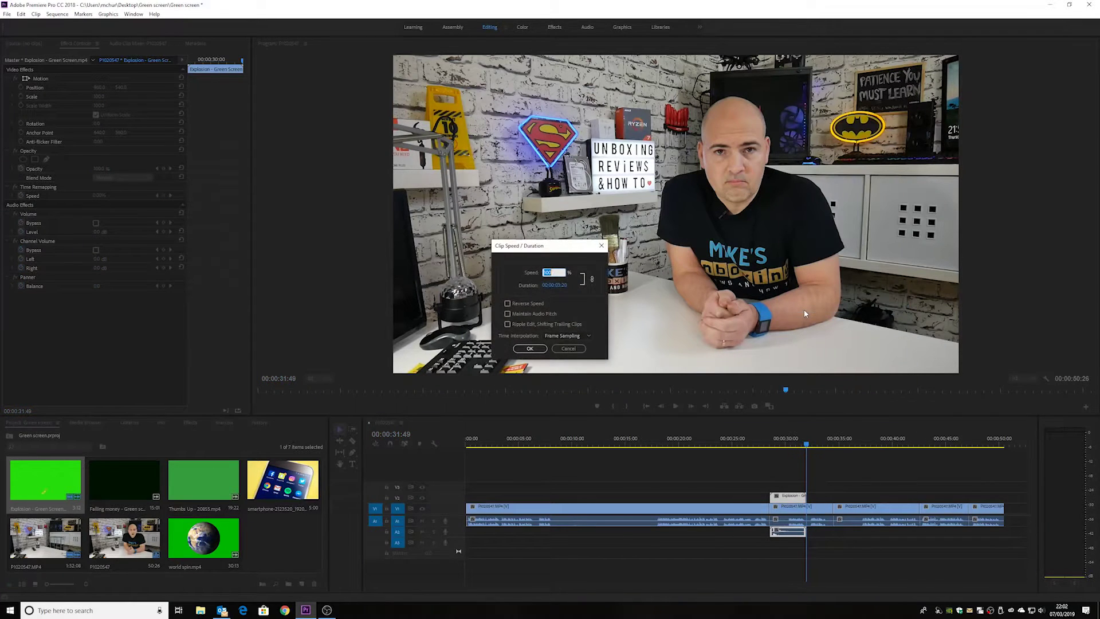
pyautogui.write('200')
pyautogui.click(527, 349)
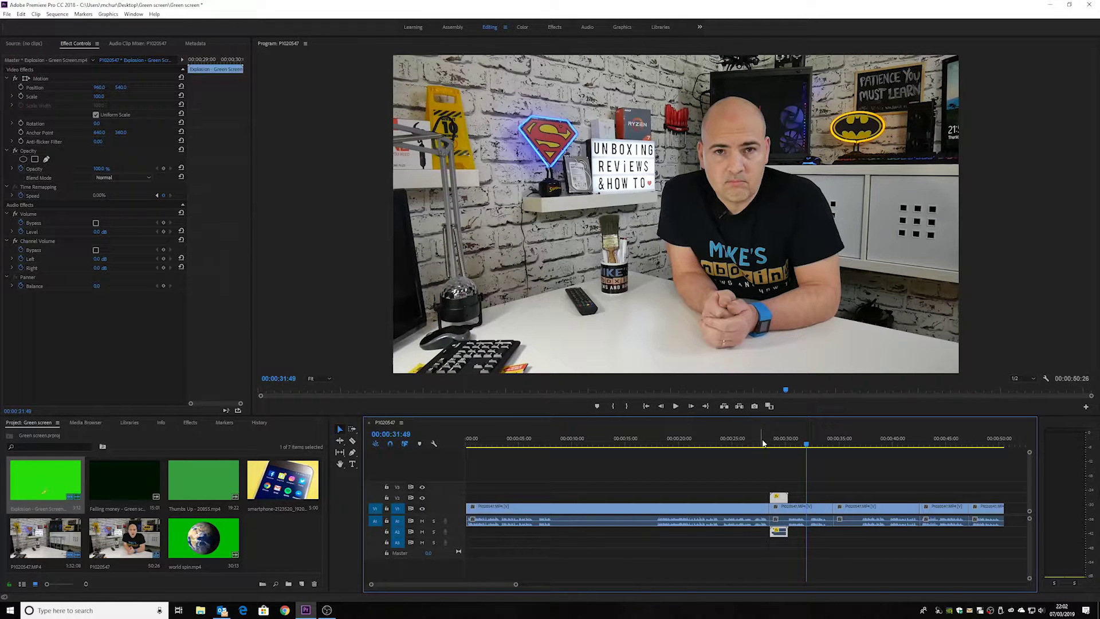
# Play back the sped-up explosion over the presenter footage.
pyautogui.moveTo(763, 443)
pyautogui.mouseDown()
pyautogui.moveTo(777, 443)
pyautogui.moveTo(764, 444)
pyautogui.mouseUp()
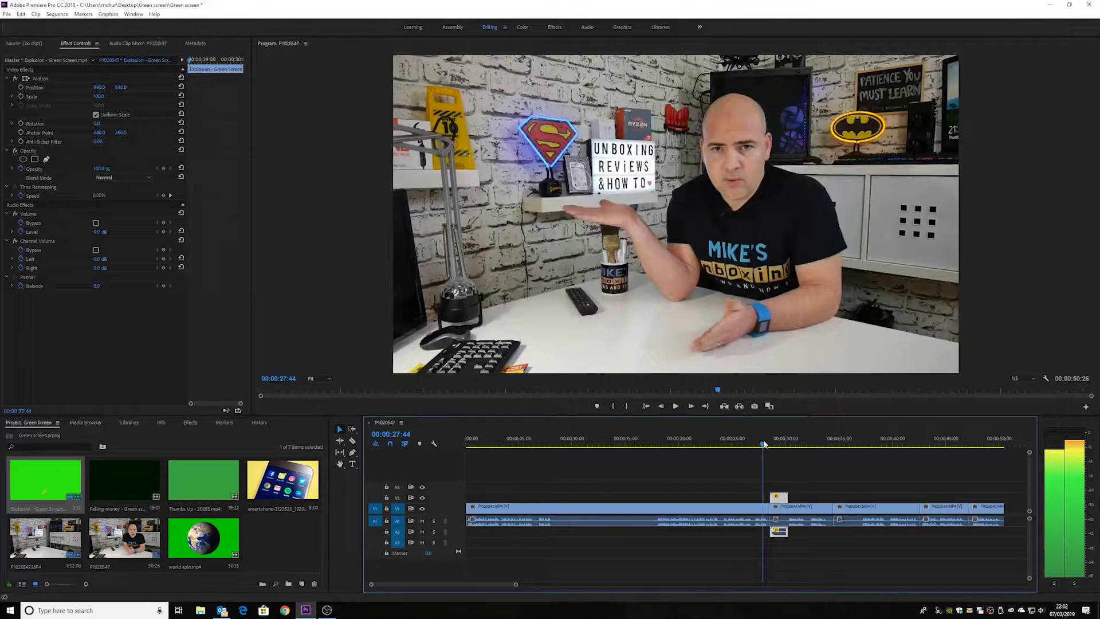
pyautogui.click(676, 408)
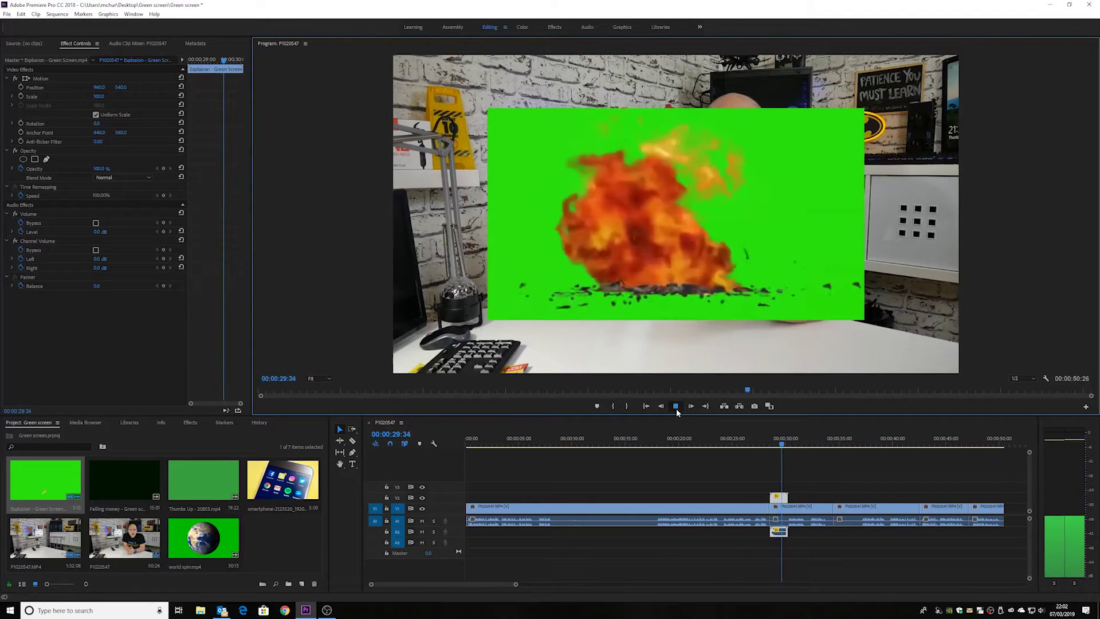
pyautogui.click(676, 406)
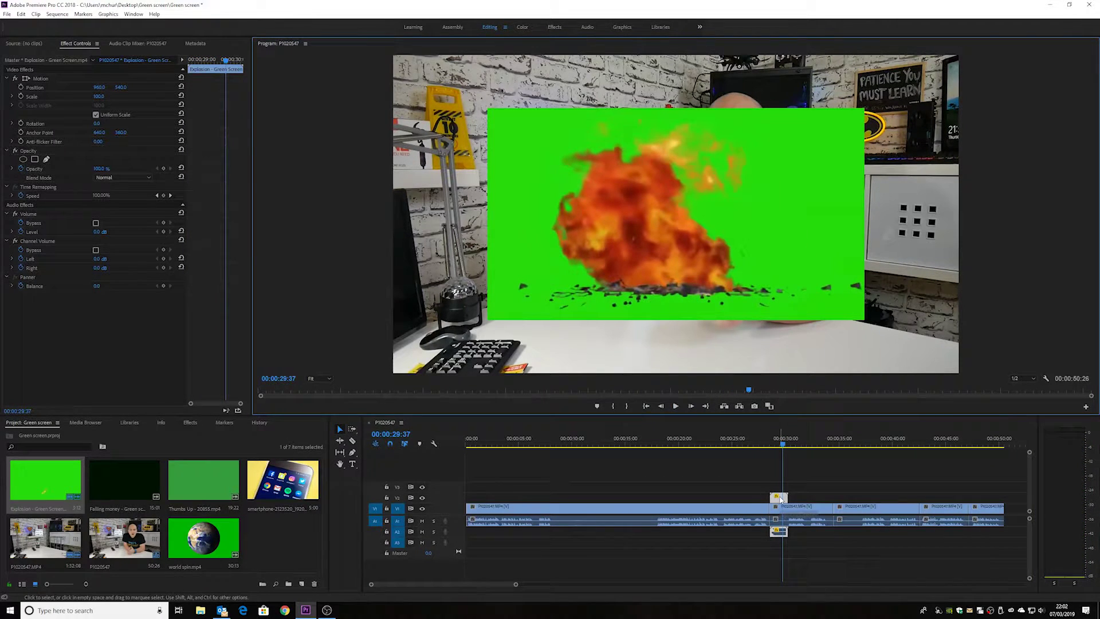
pyautogui.click(781, 498)
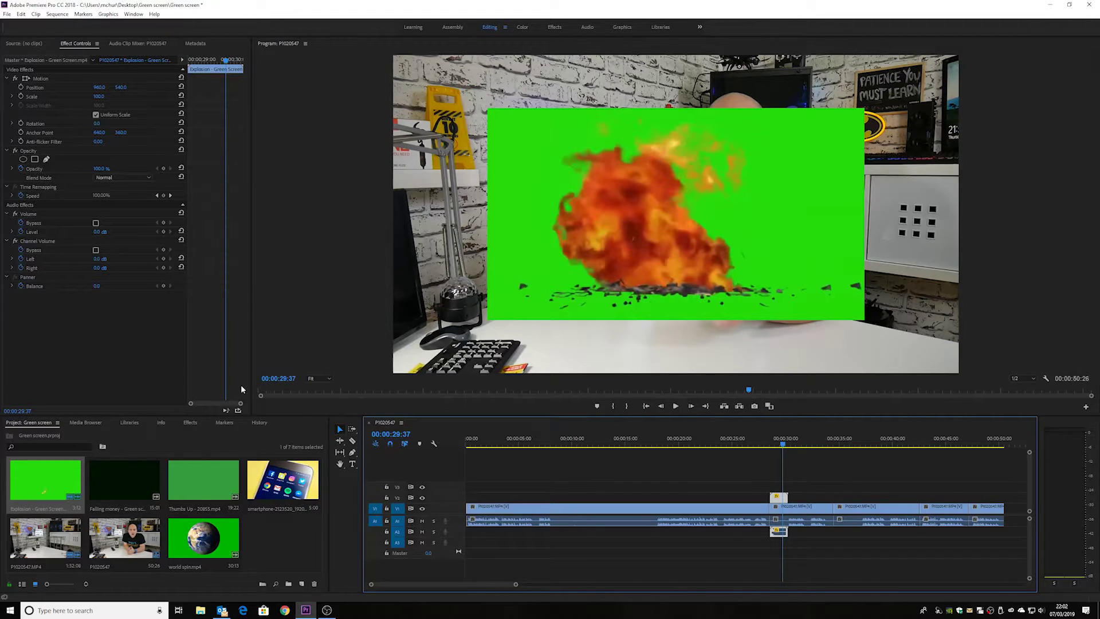
# Search the effects for 'ultra' and apply Ultra Key to the explosion clip.
pyautogui.click(190, 423)
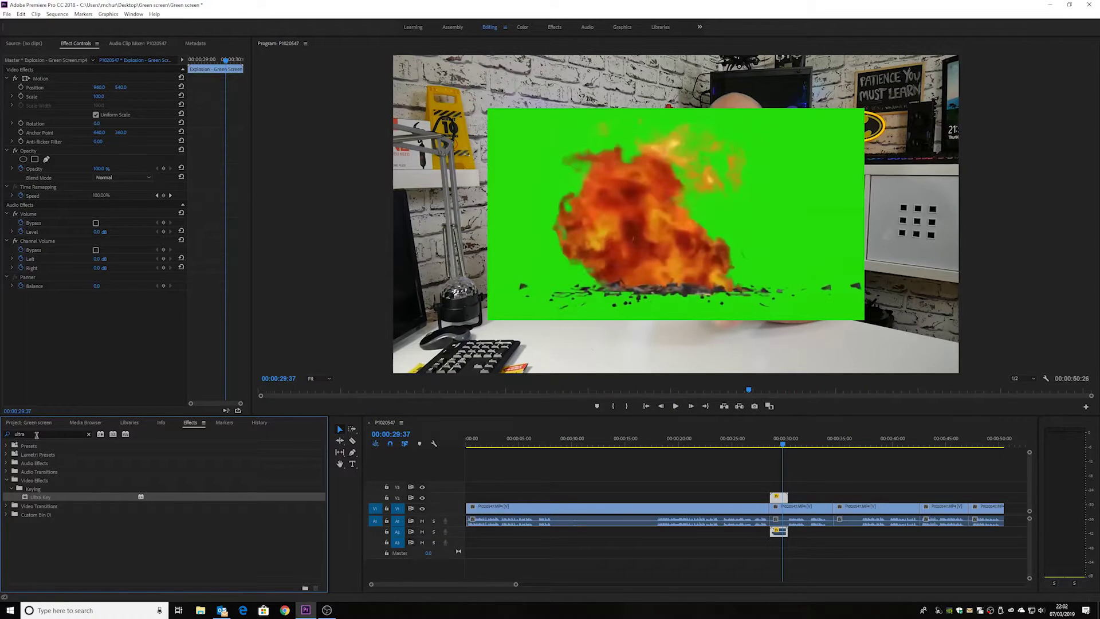
pyautogui.click(36, 435)
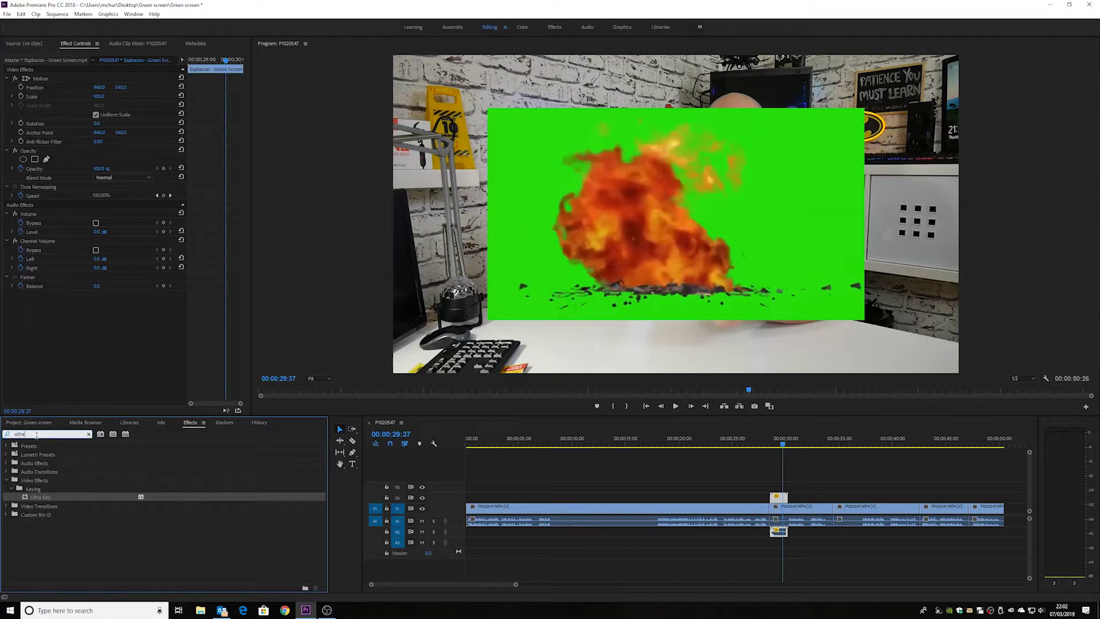
pyautogui.click(58, 501)
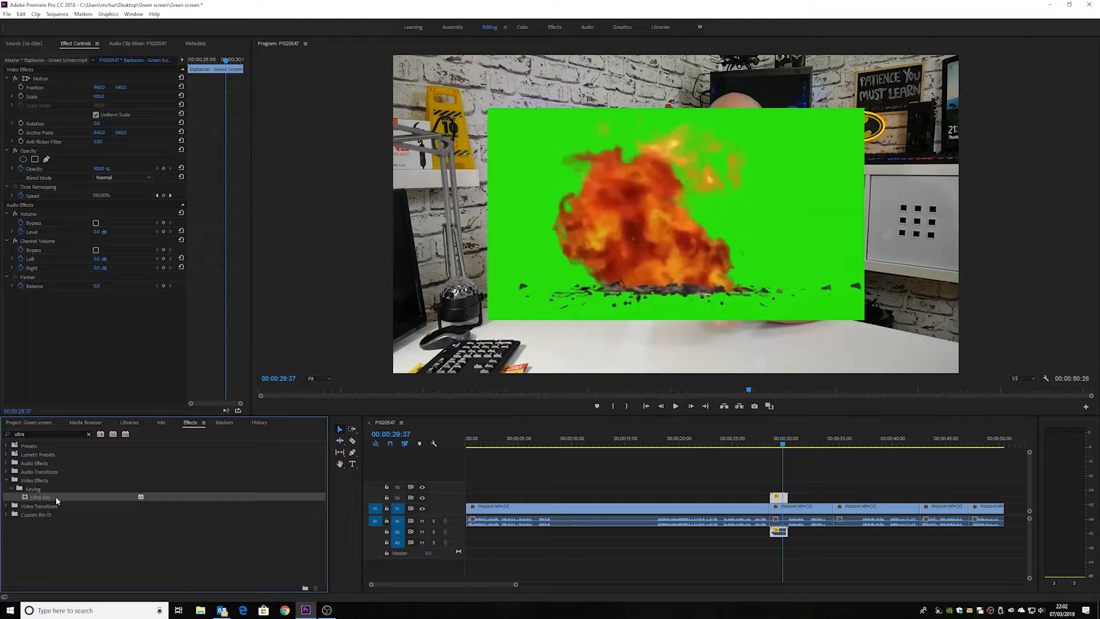
pyautogui.moveTo(58, 501); pyautogui.dragTo(777, 497)
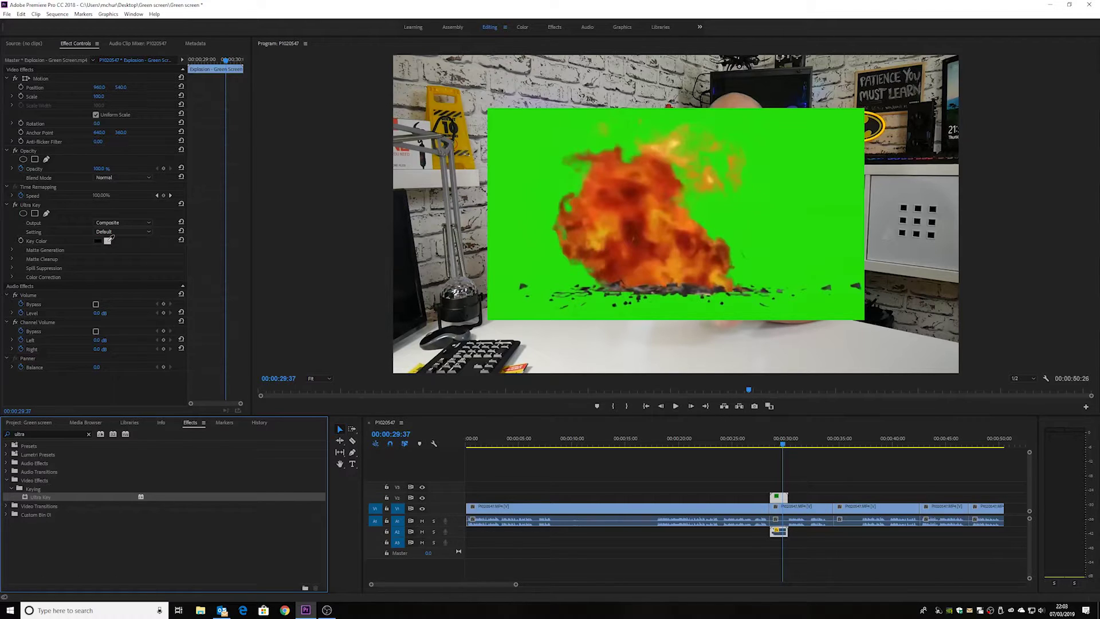
# Sample the green screen as the Ultra Key colour to remove the backdrop.
pyautogui.click(108, 240)
pyautogui.moveTo(110, 240); pyautogui.dragTo(539, 219)
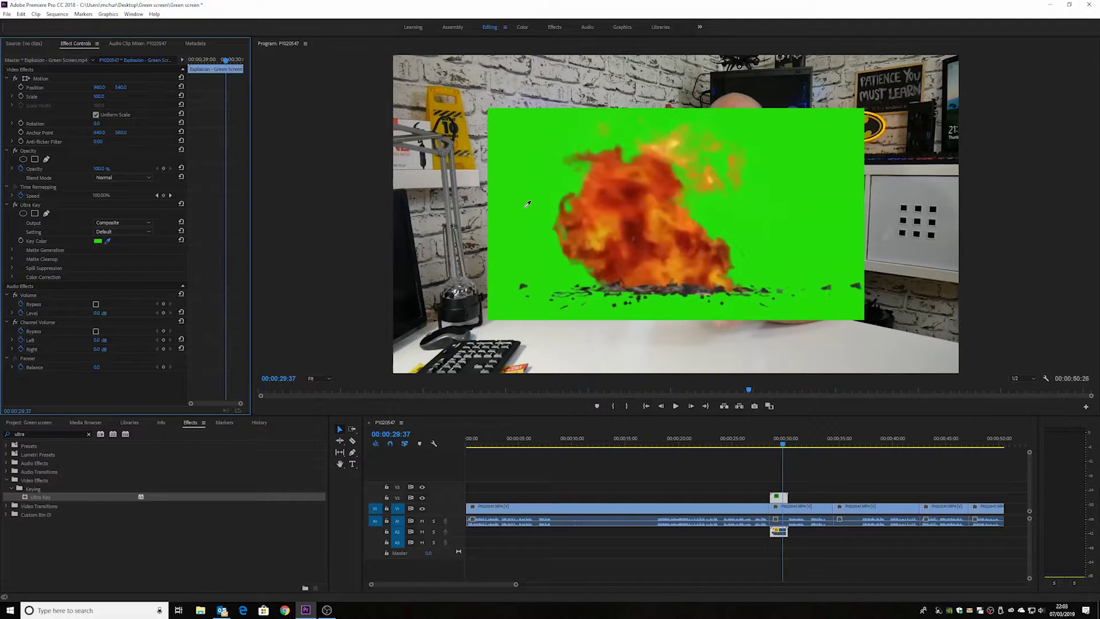
pyautogui.moveTo(527, 204); pyautogui.dragTo(525, 212)
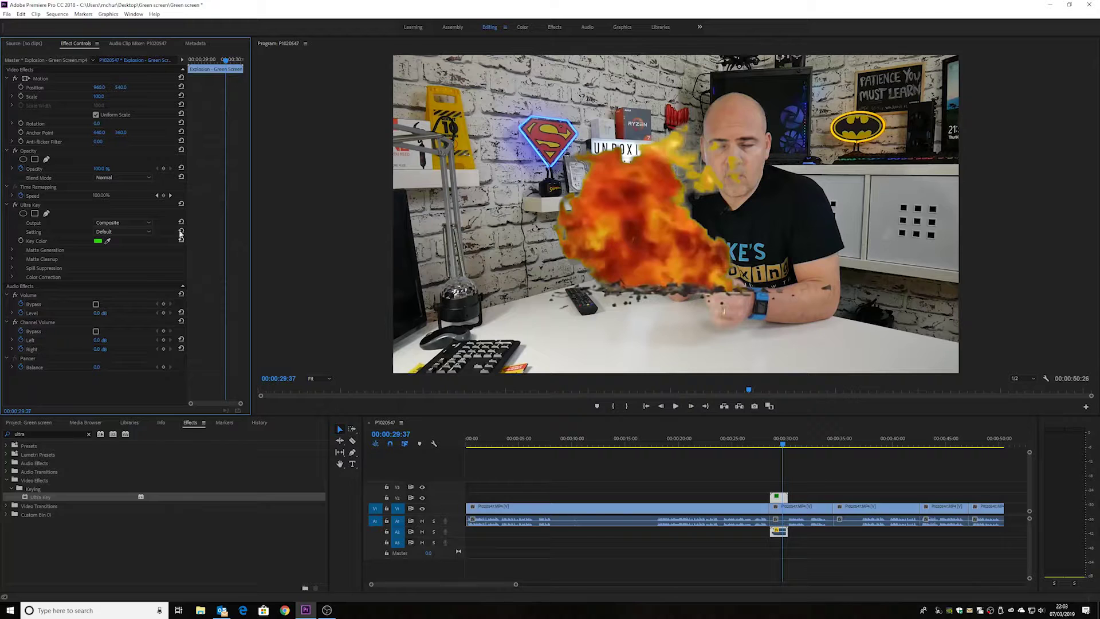
# Increase the Ultra Key Matte Cleanup Choke and Contrast values to tighten the fire edges.
pyautogui.click(12, 260)
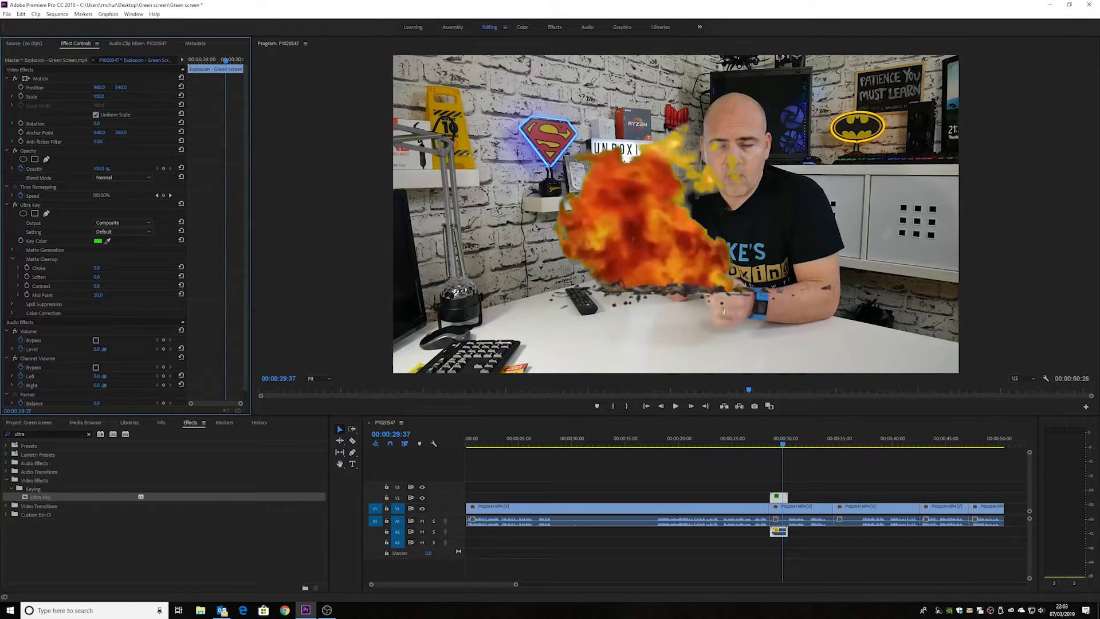
pyautogui.moveTo(97, 267); pyautogui.dragTo(126, 276)
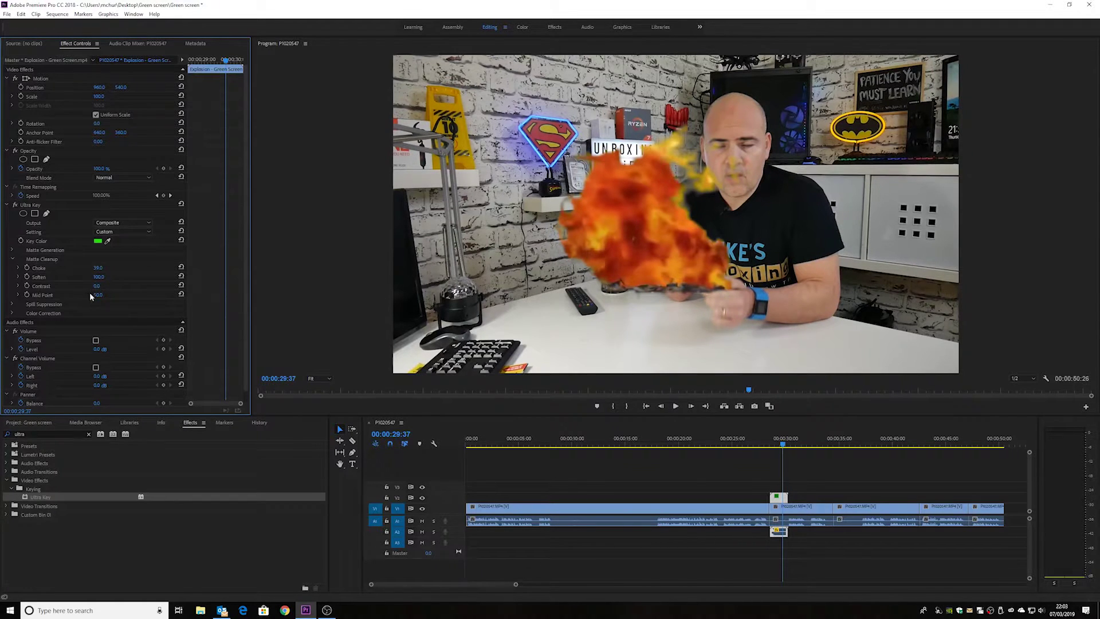
pyautogui.moveTo(95, 286); pyautogui.dragTo(126, 295)
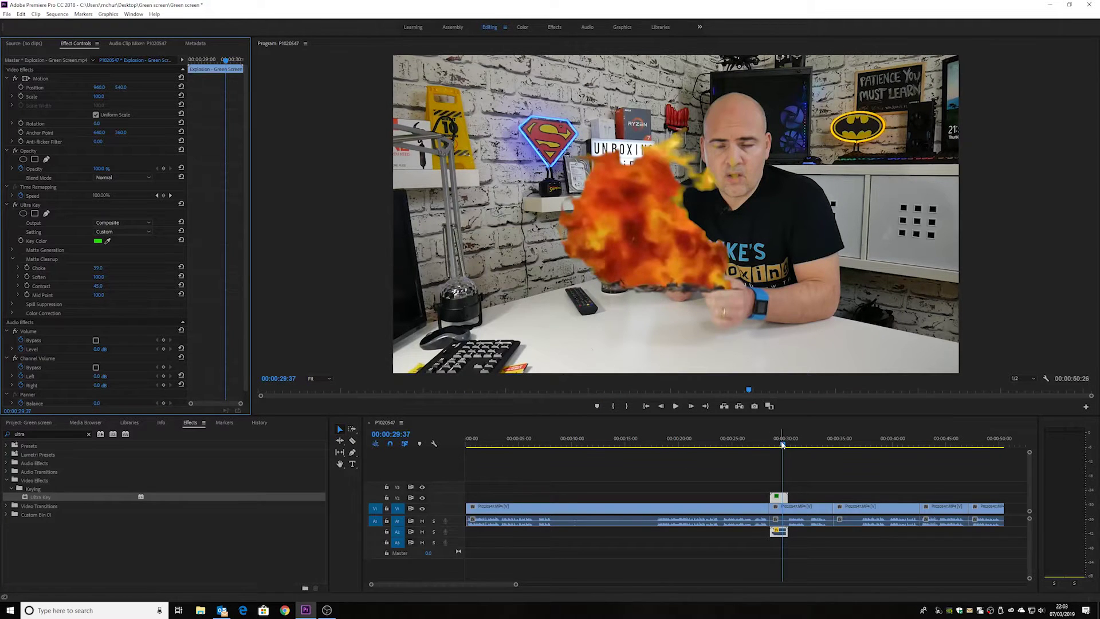
pyautogui.moveTo(782, 445)
pyautogui.mouseDown()
pyautogui.moveTo(769, 447)
pyautogui.moveTo(788, 448)
pyautogui.moveTo(779, 450)
pyautogui.mouseUp()
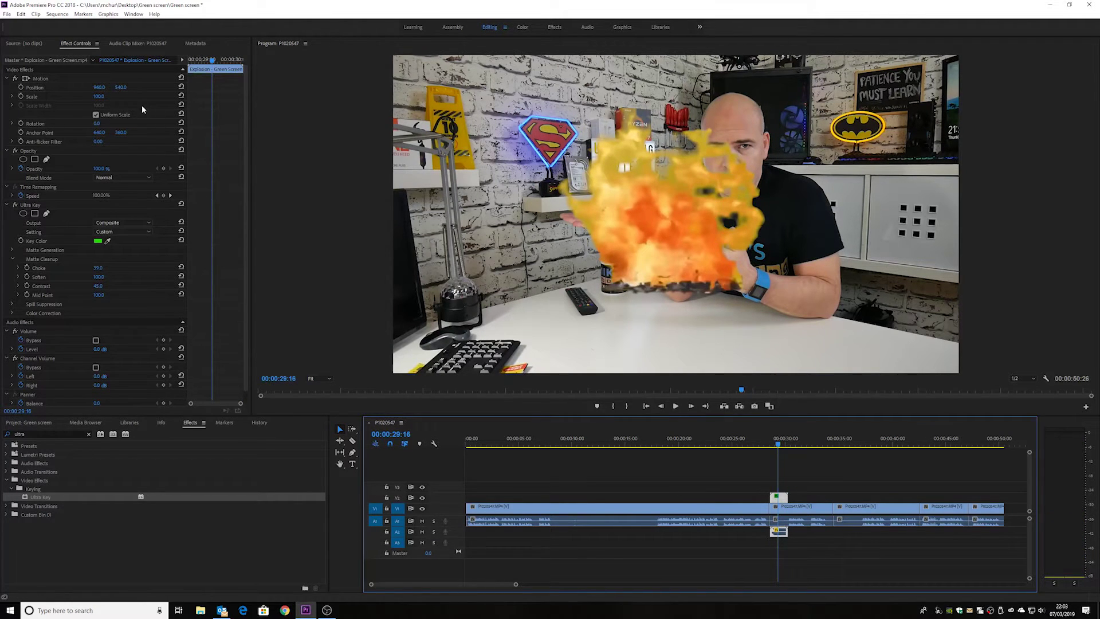
# Scale the explosion to 59 and set its position to 486, 396 over the palm.
pyautogui.moveTo(120, 88); pyautogui.dragTo(29, 87)
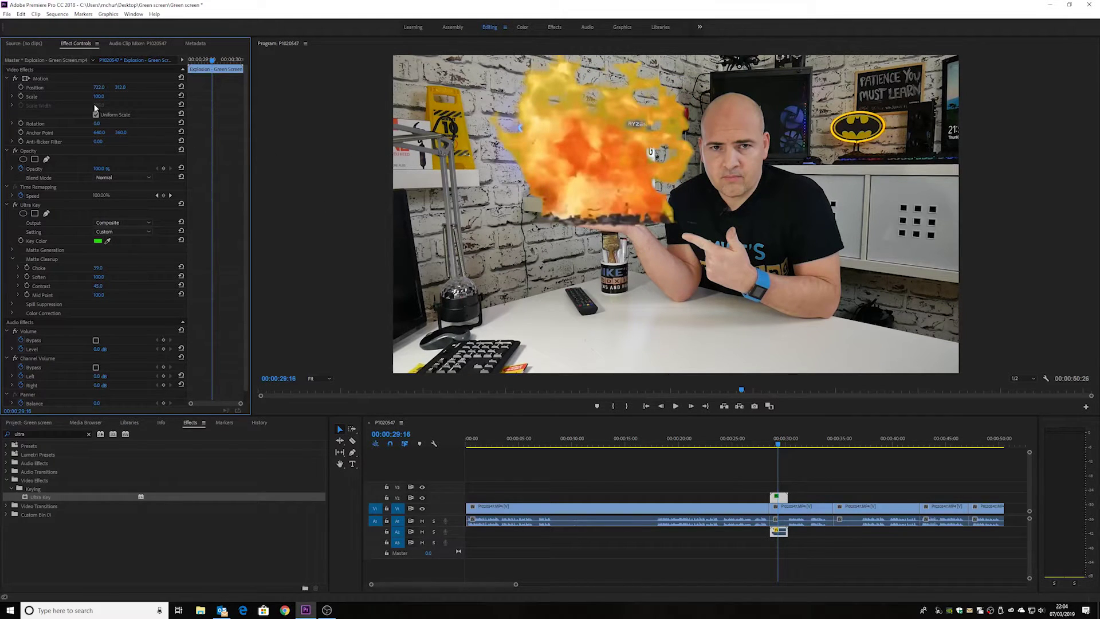
pyautogui.moveTo(101, 99); pyautogui.dragTo(97, 97)
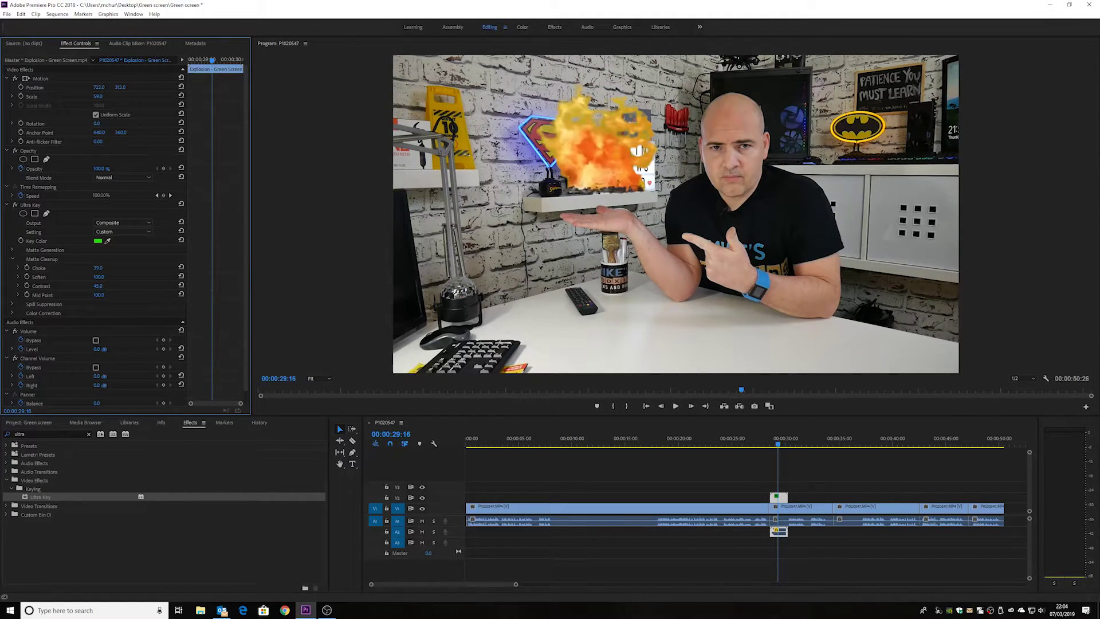
pyautogui.moveTo(120, 87); pyautogui.dragTo(79, 88)
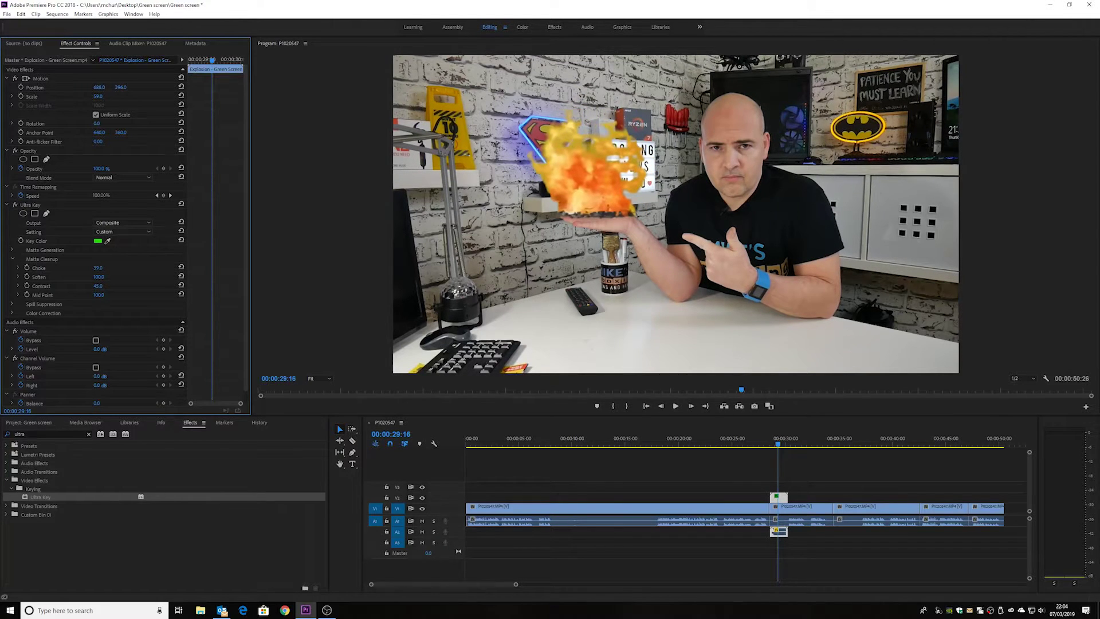
pyautogui.click(750, 442)
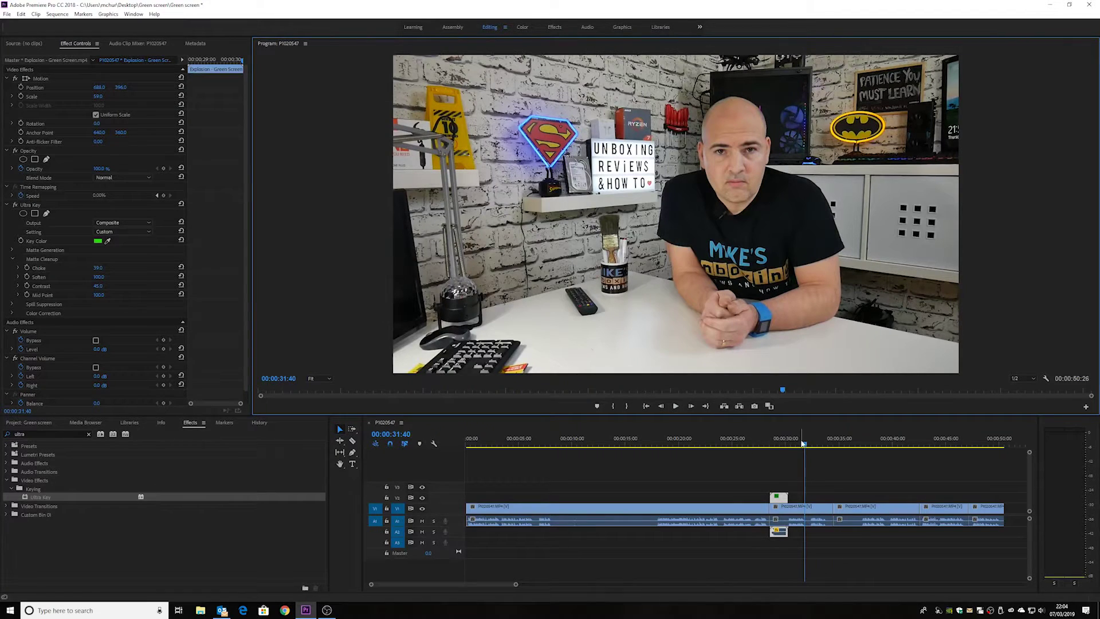
pyautogui.moveTo(805, 445); pyautogui.dragTo(821, 445)
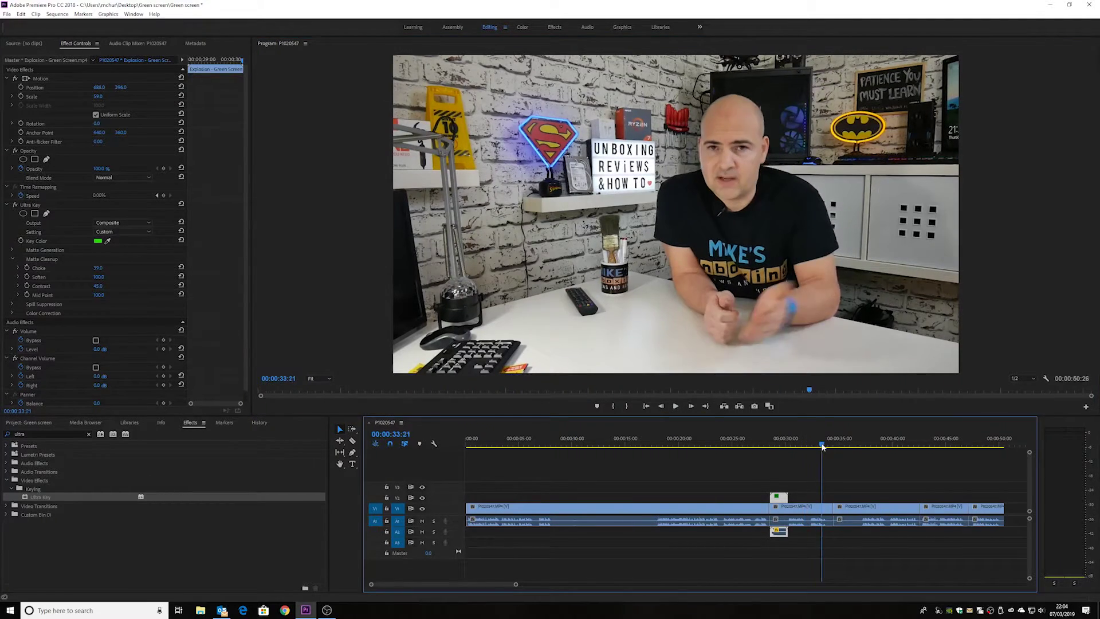
pyautogui.click(675, 406)
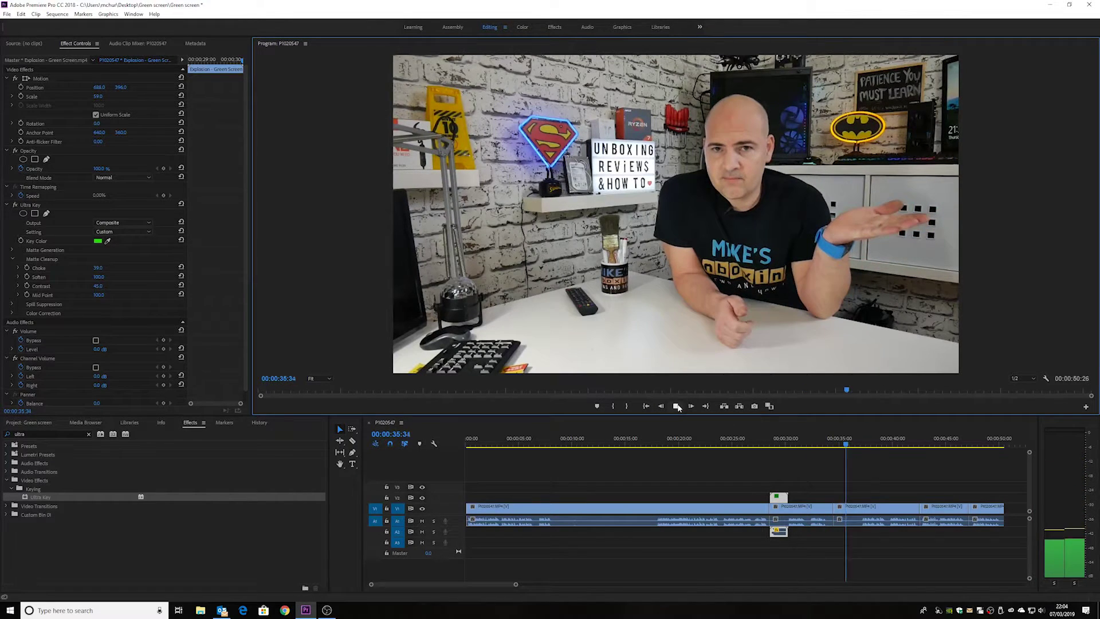
pyautogui.click(677, 406)
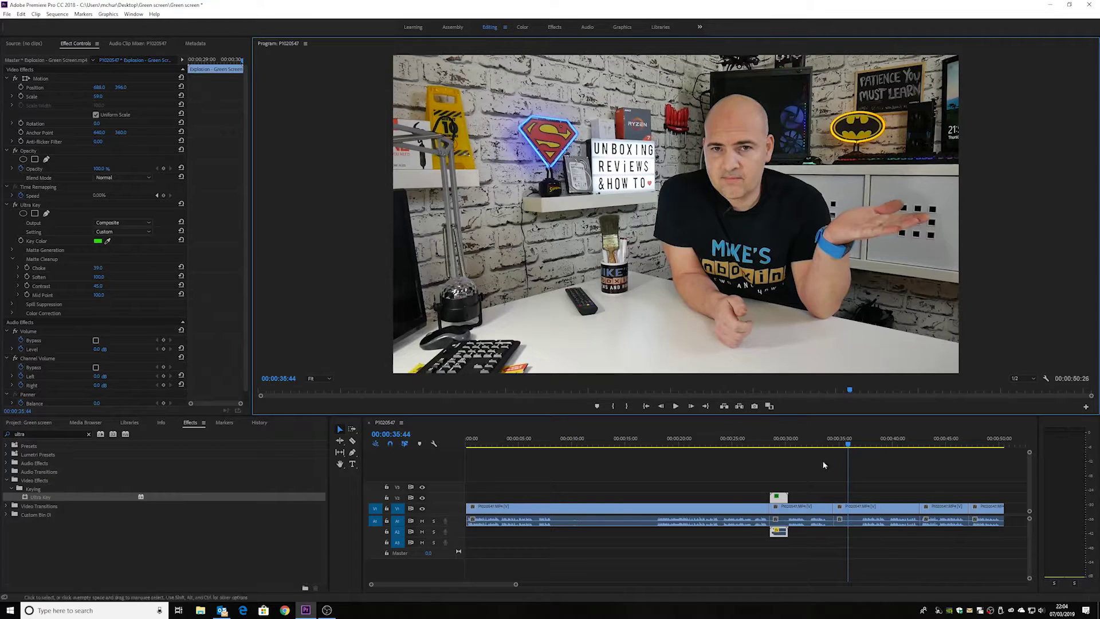
pyautogui.moveTo(848, 445)
pyautogui.mouseDown()
pyautogui.moveTo(862, 447)
pyautogui.moveTo(835, 449)
pyautogui.mouseUp()
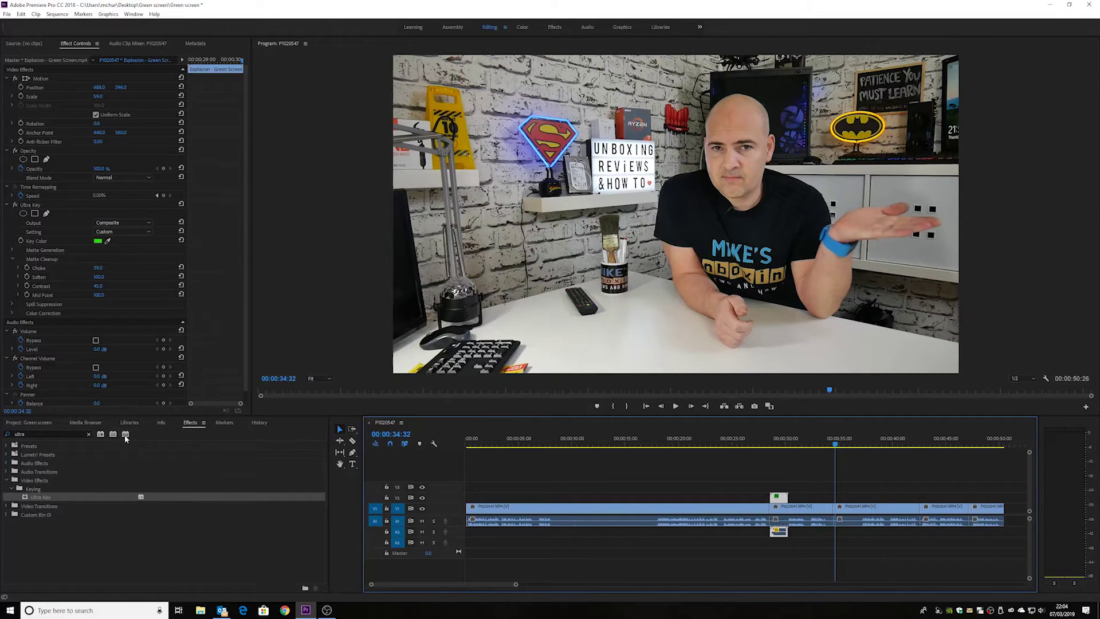
# Drag world spin.mp4 onto V2 above the presenter footage at about 34 seconds.
pyautogui.click(31, 423)
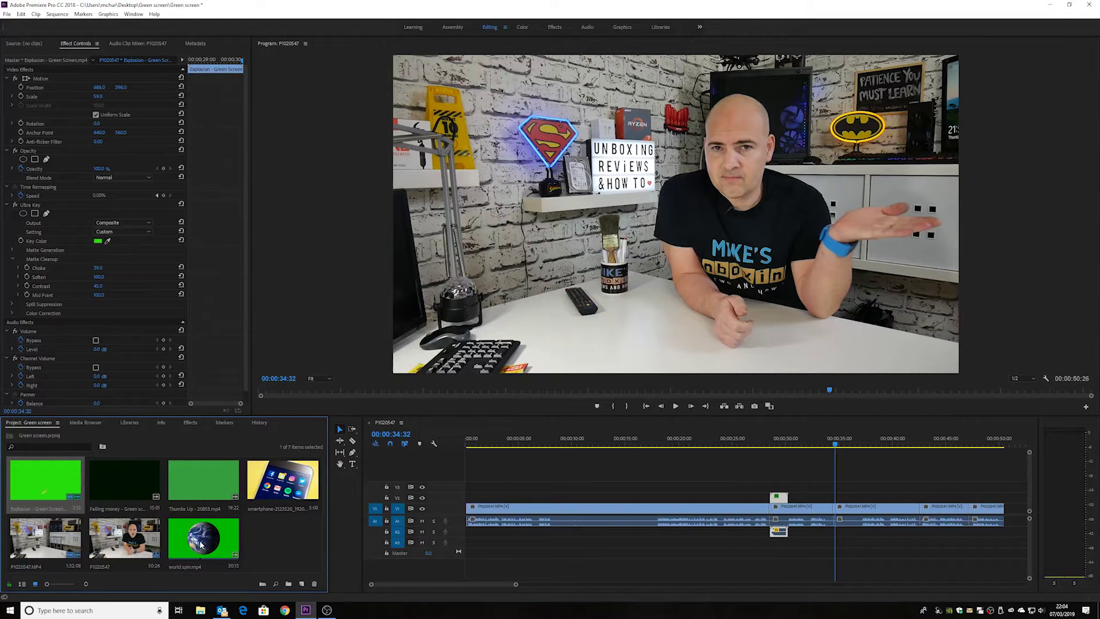
pyautogui.moveTo(200, 544); pyautogui.dragTo(838, 500)
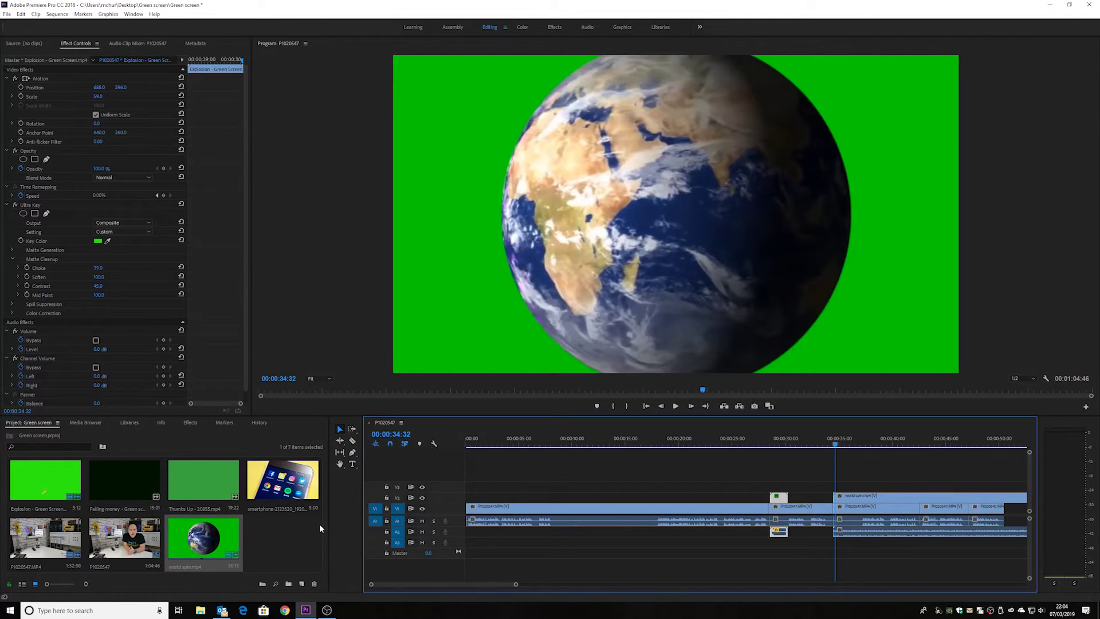
# Apply Ultra Key to the world spin clip and sample its green background as the key colour.
pyautogui.click(190, 423)
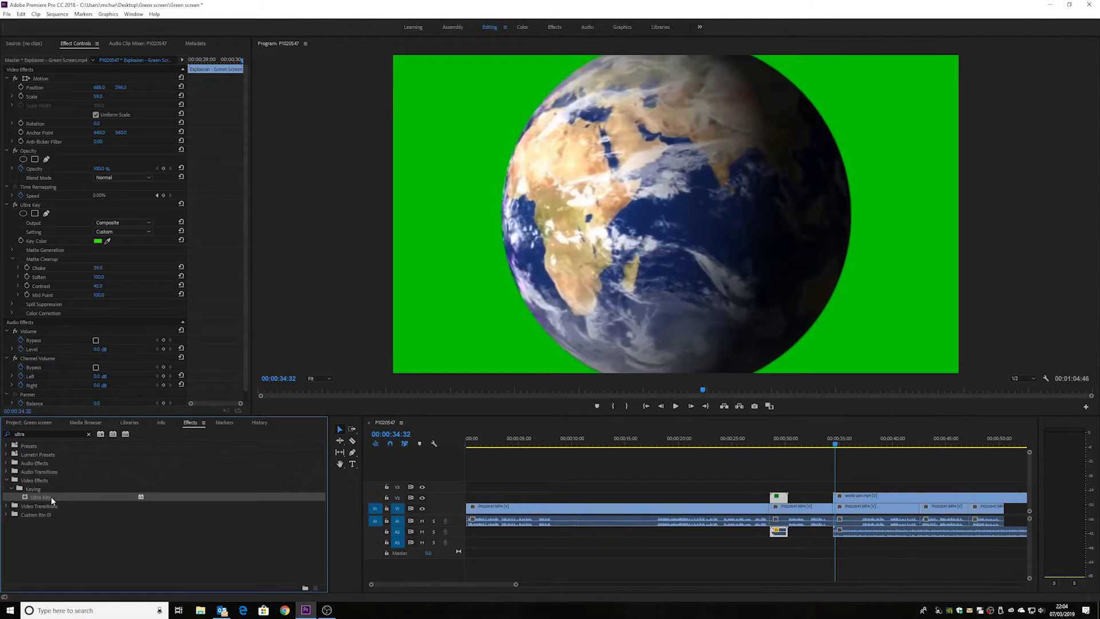
pyautogui.moveTo(50, 496); pyautogui.dragTo(527, 444)
pyautogui.moveTo(839, 459); pyautogui.dragTo(873, 497)
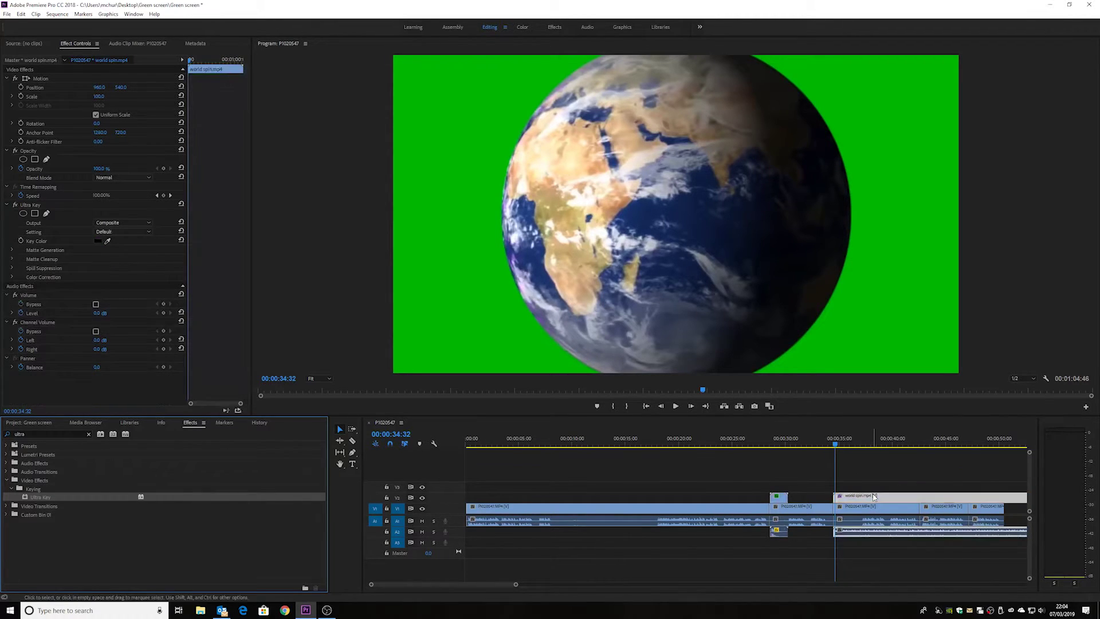
pyautogui.click(108, 240)
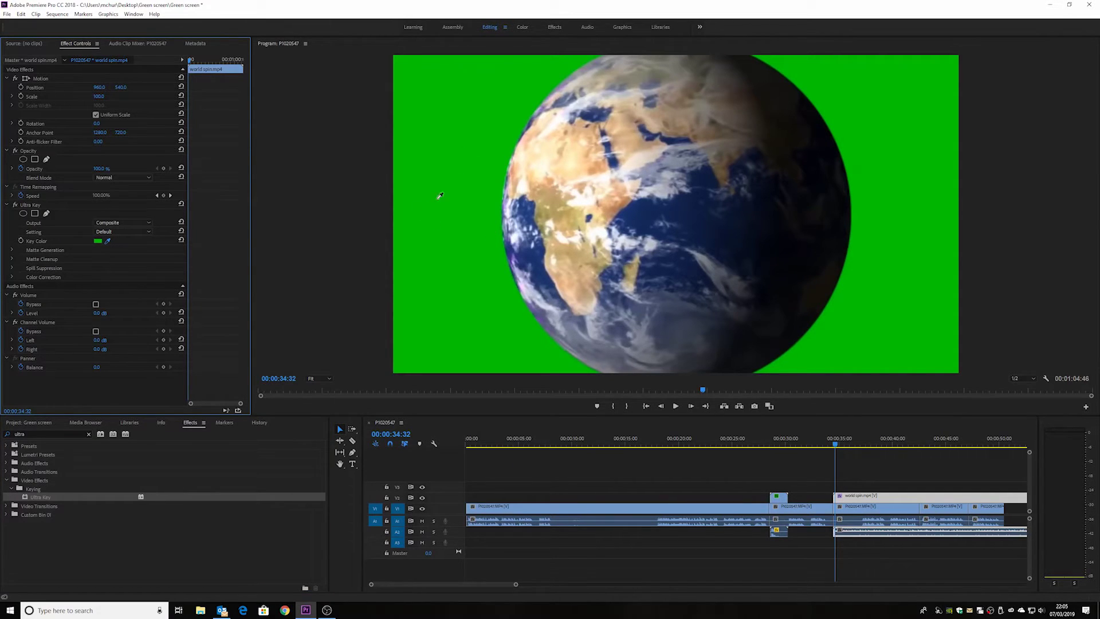
pyautogui.click(442, 151)
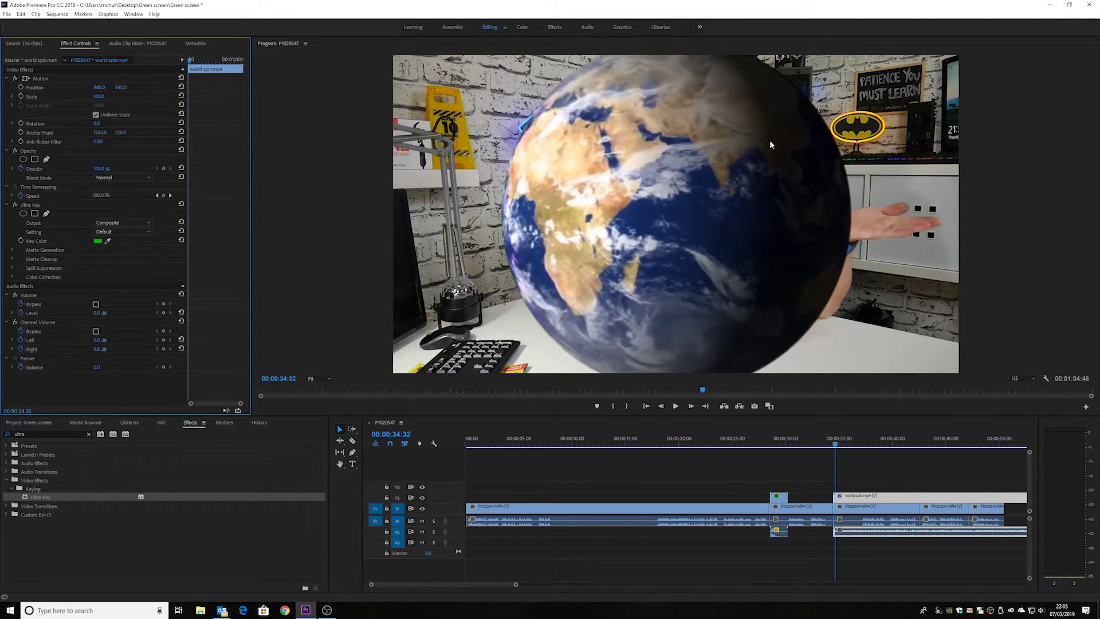
# Scale the globe down to about 27 and reposition it onto the presenter's raised hand.
pyautogui.click(879, 494)
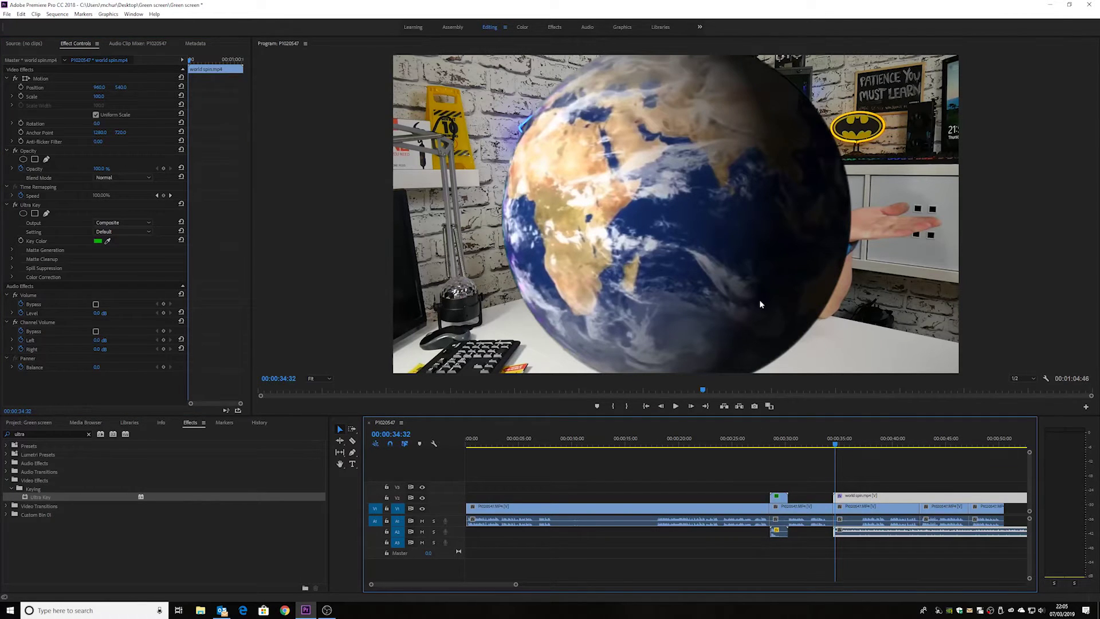
pyautogui.moveTo(99, 98); pyautogui.dragTo(57, 98)
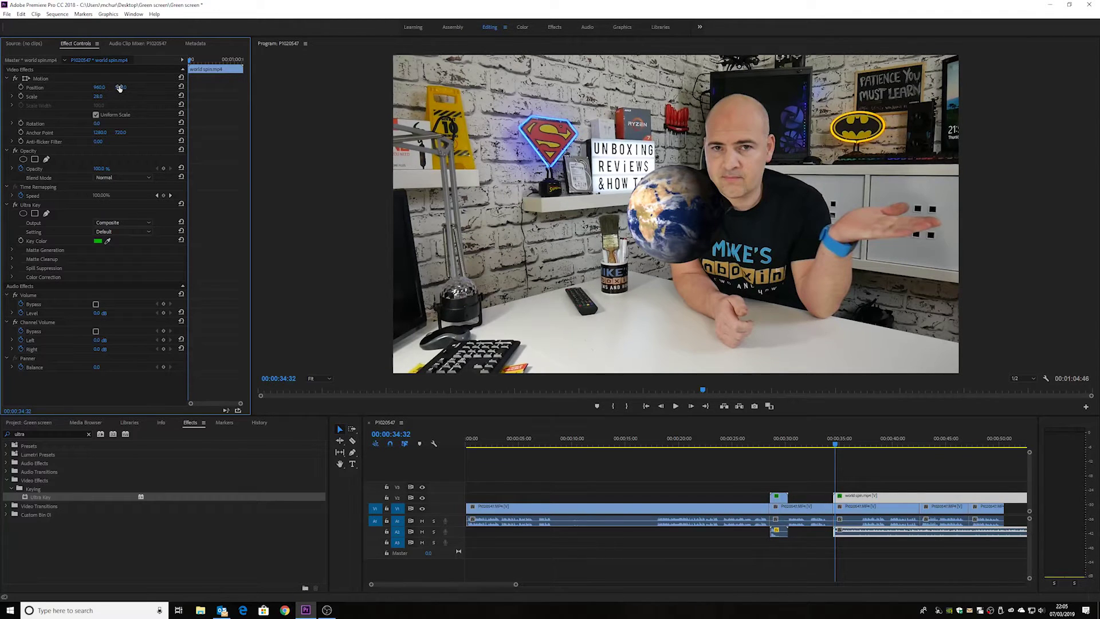
pyautogui.moveTo(121, 87); pyautogui.dragTo(494, 87)
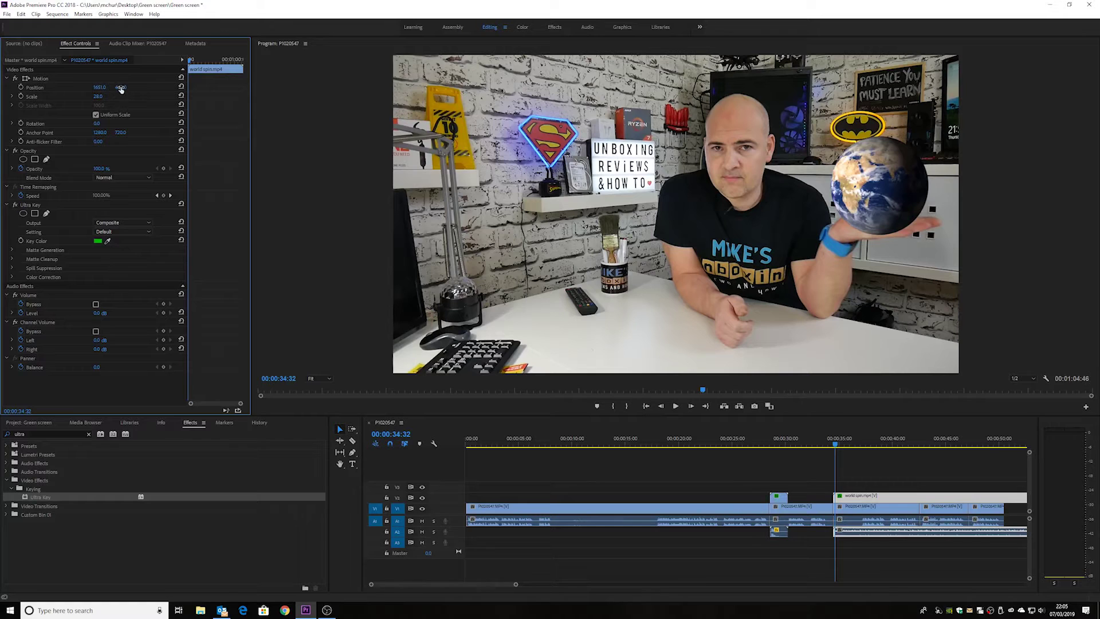
pyautogui.moveTo(121, 87); pyautogui.dragTo(100, 87)
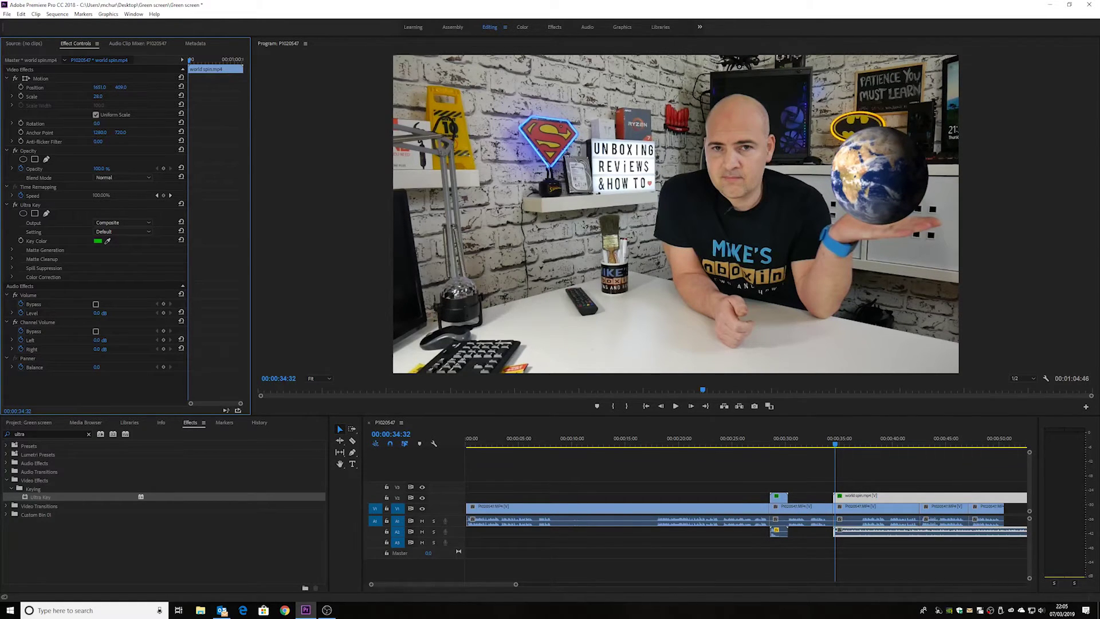
# Play back the section where the globe appears on the presenter's hand.
pyautogui.click(819, 439)
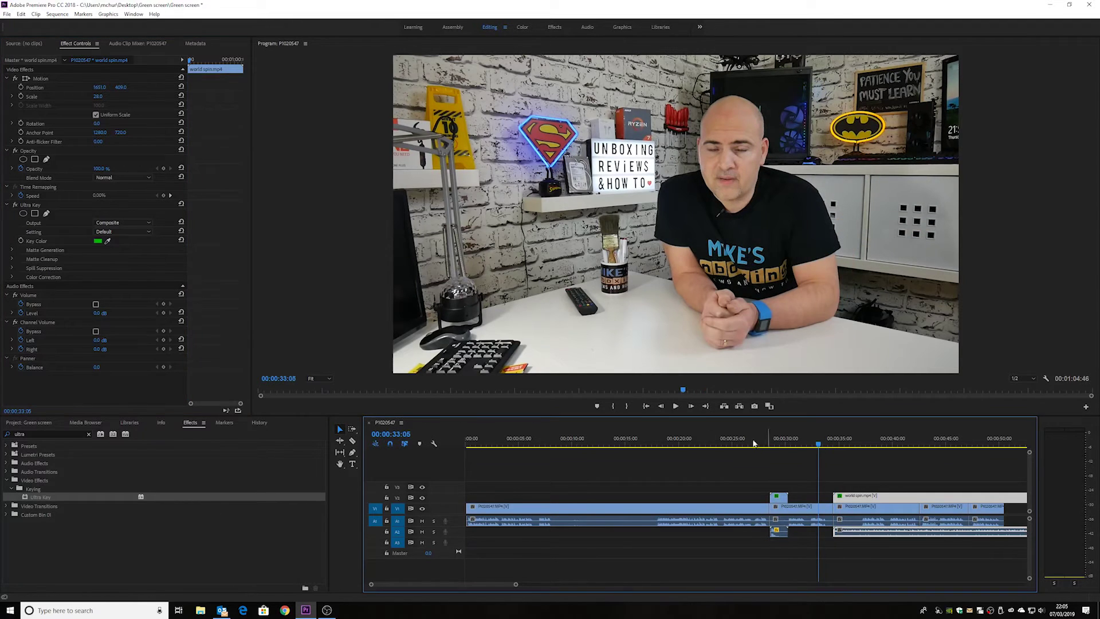
pyautogui.click(676, 405)
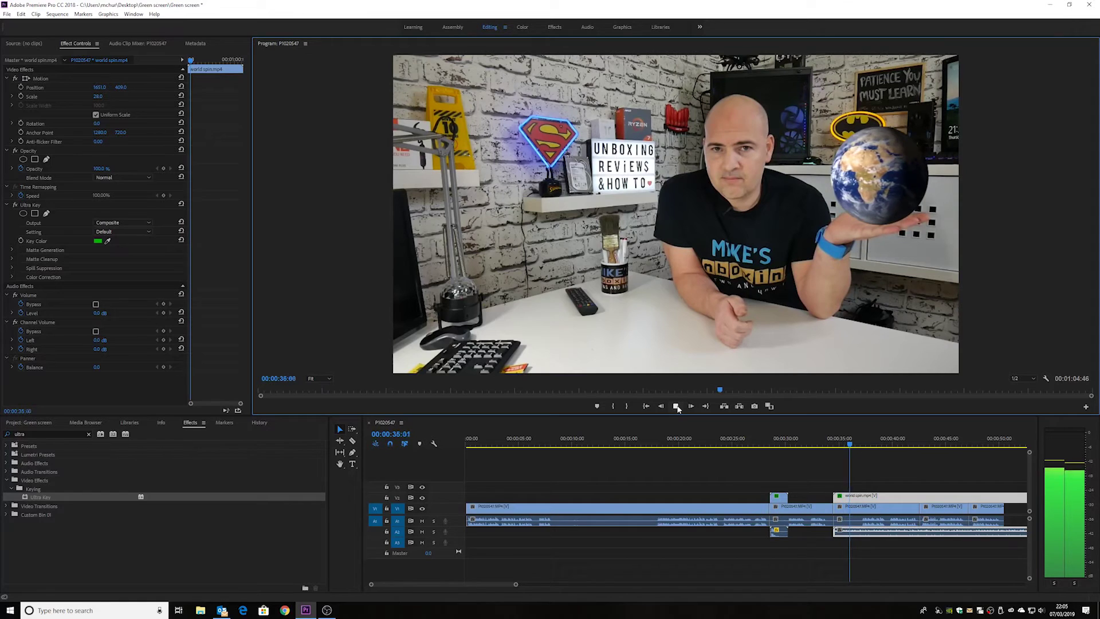
pyautogui.click(676, 405)
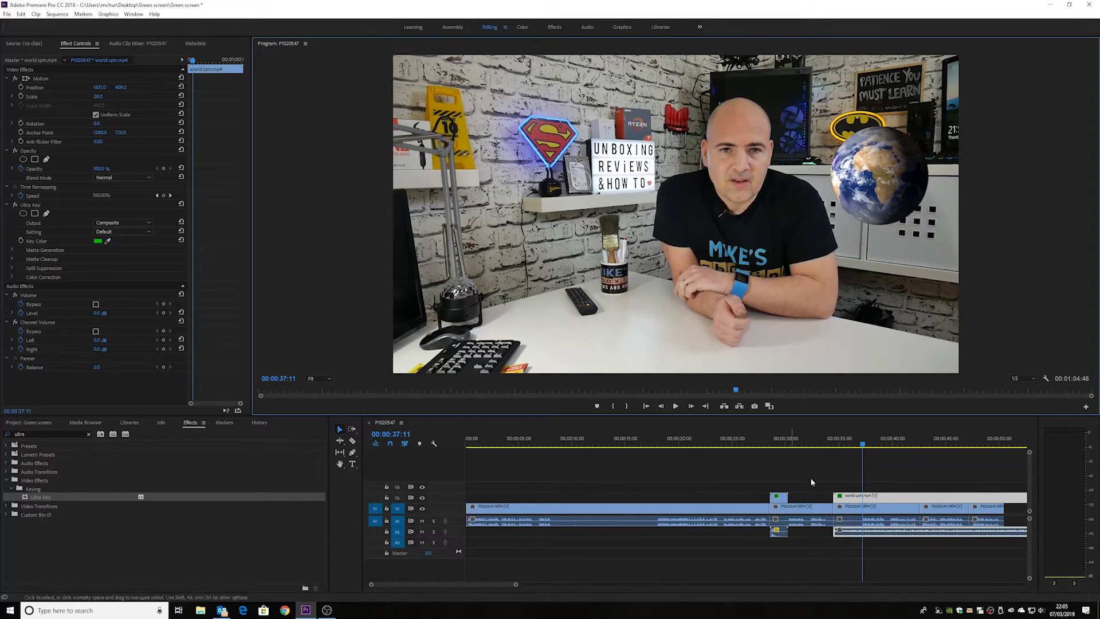
# Unlink and delete the world spin clip's audio, then replay from 00:00:33:46.
pyautogui.rightClick(868, 535)
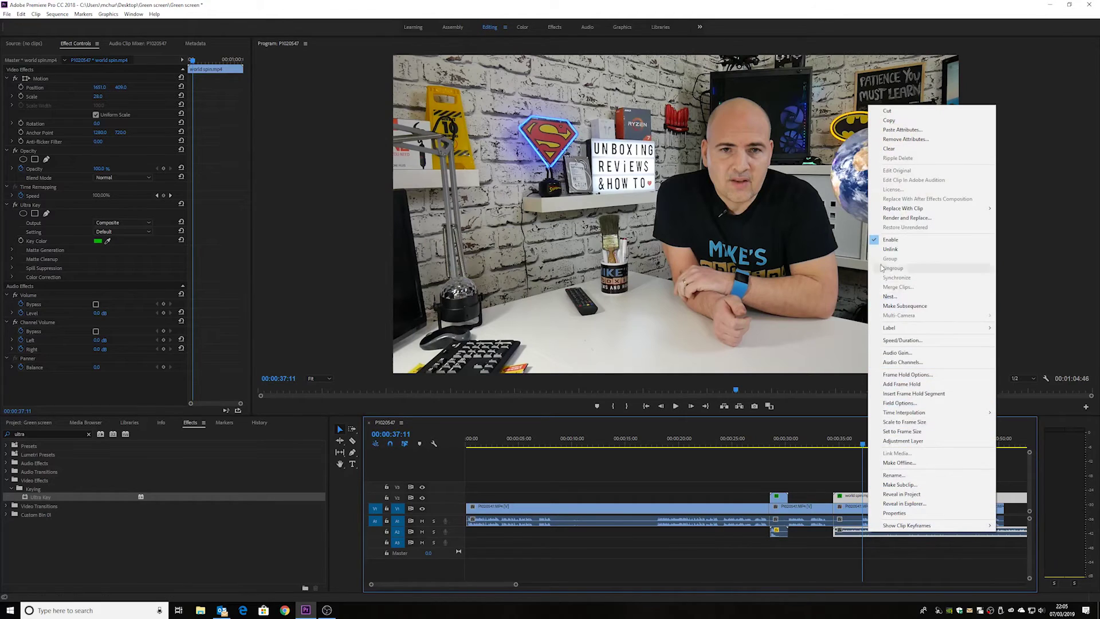
pyautogui.click(890, 249)
pyautogui.click(895, 533)
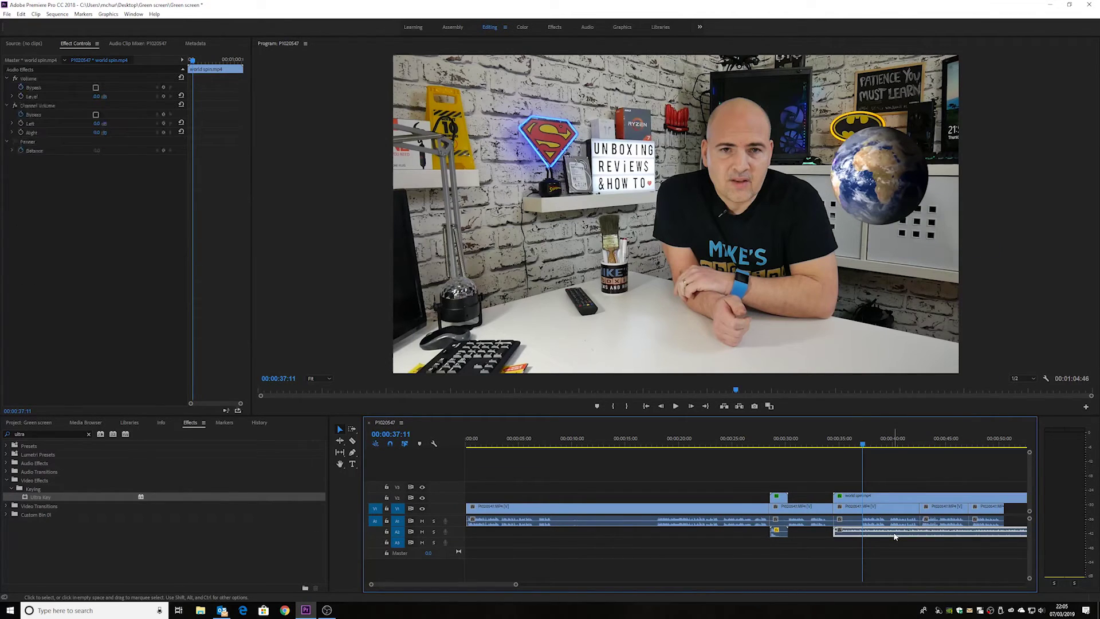
pyautogui.press('Delete')
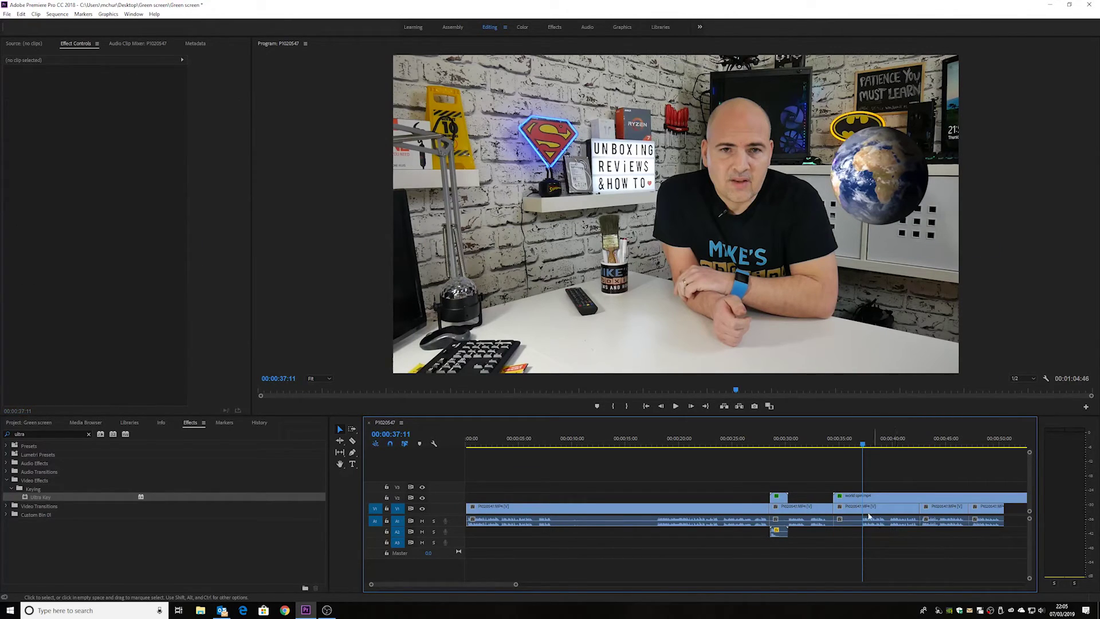
pyautogui.click(828, 443)
pyautogui.click(675, 406)
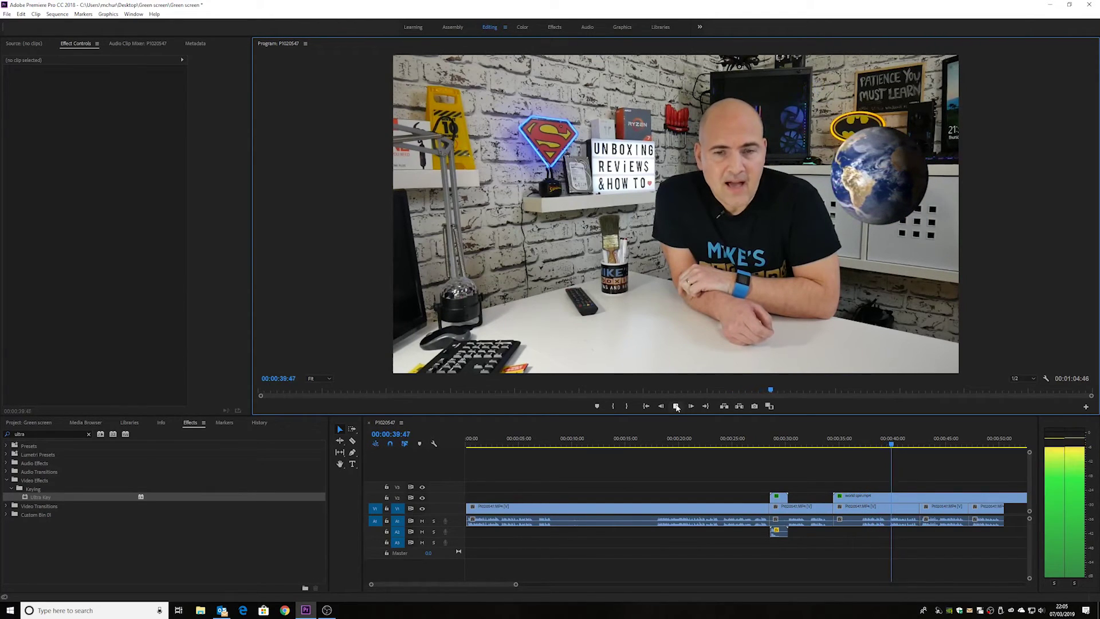
pyautogui.click(676, 405)
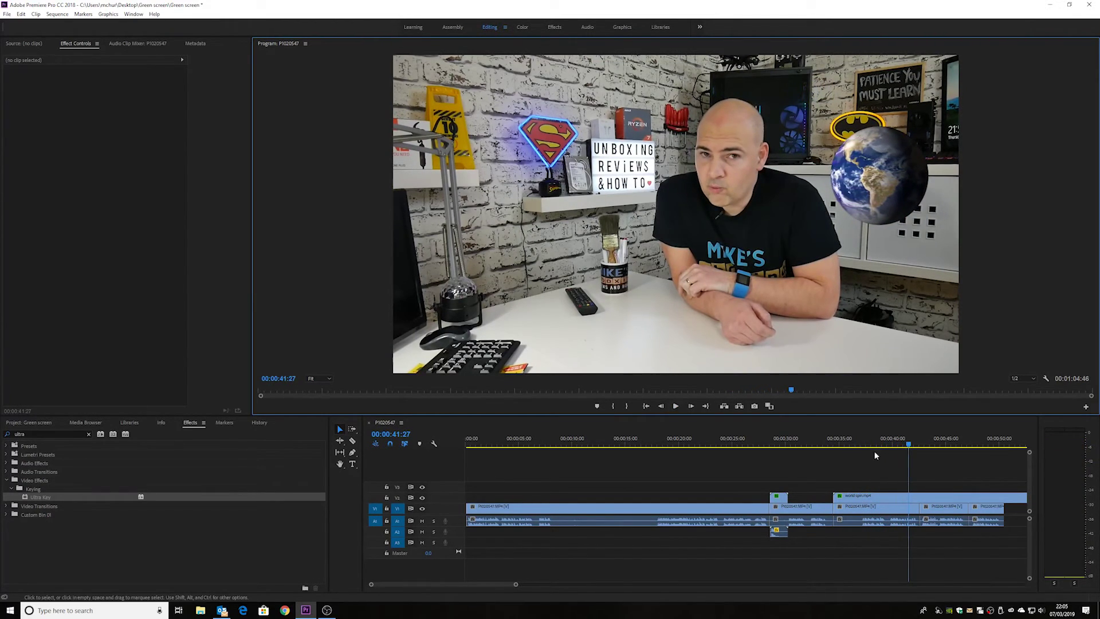